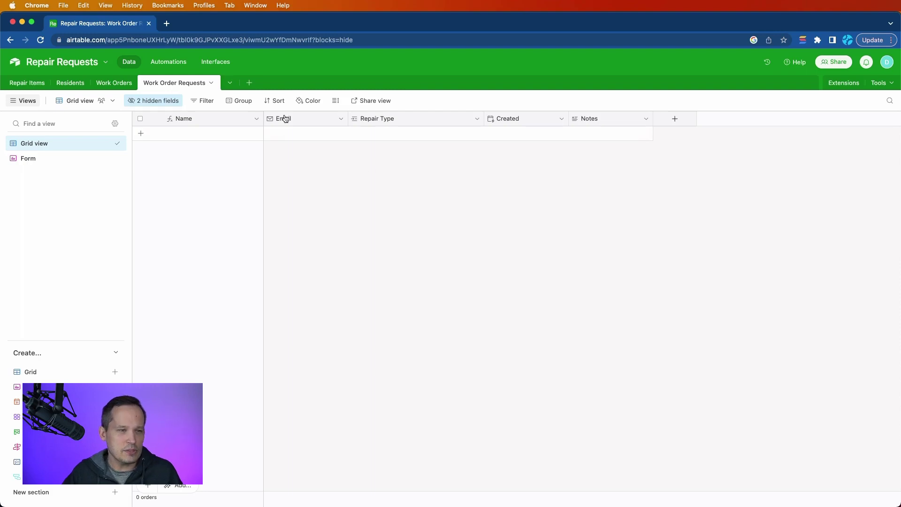
Step: Look through the Repair Items, Residents and Work Orders tables, then return to Work Order Requests
click(37, 87)
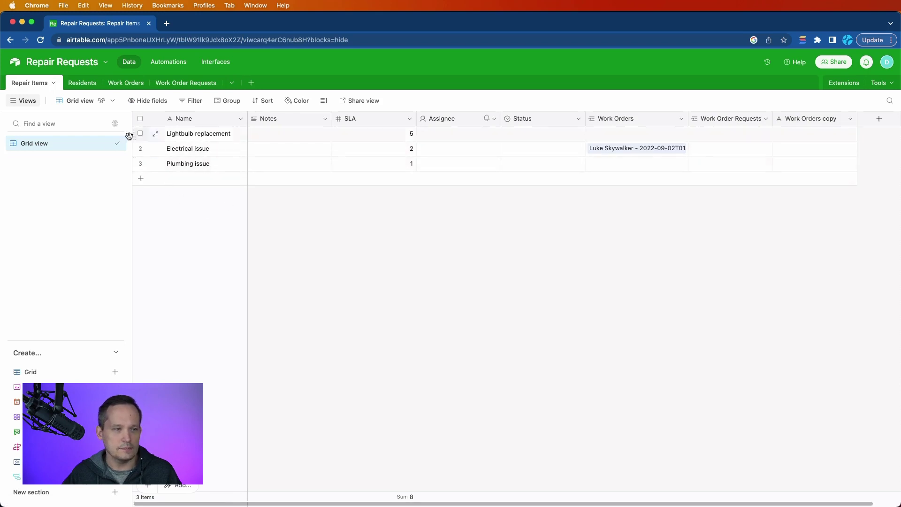
click(83, 82)
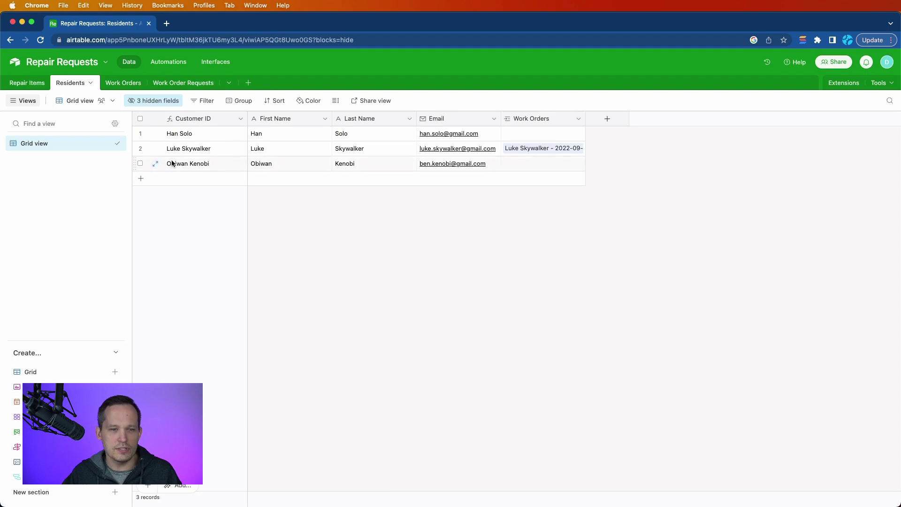
click(122, 82)
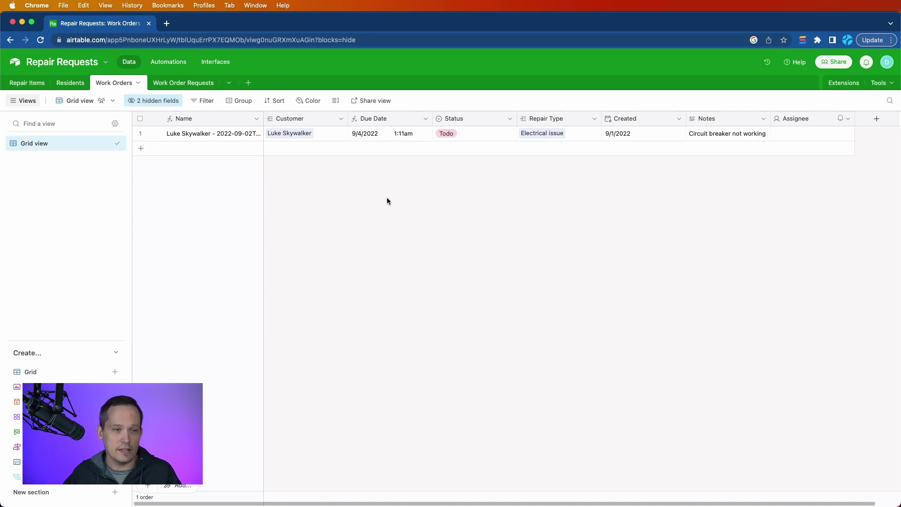
click(183, 83)
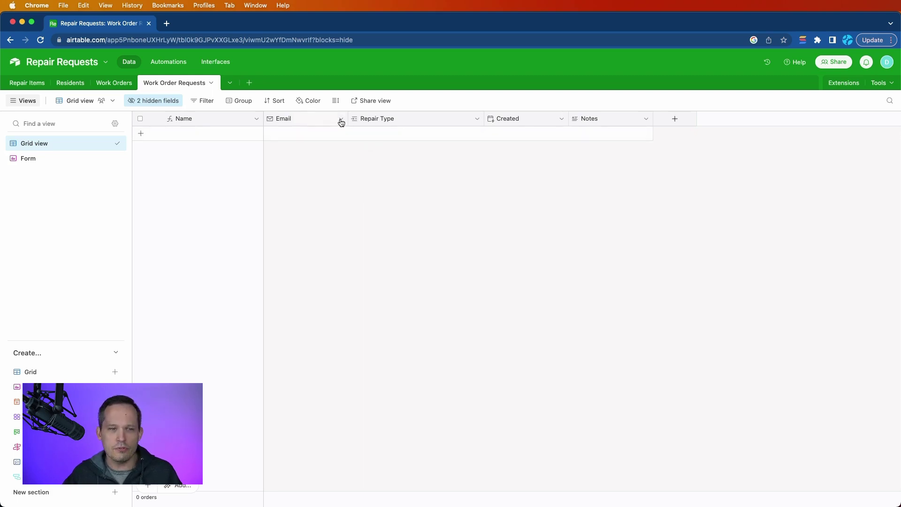
Step: Review the Work Order Requests form view and launch it as a live form in a new tab
click(24, 158)
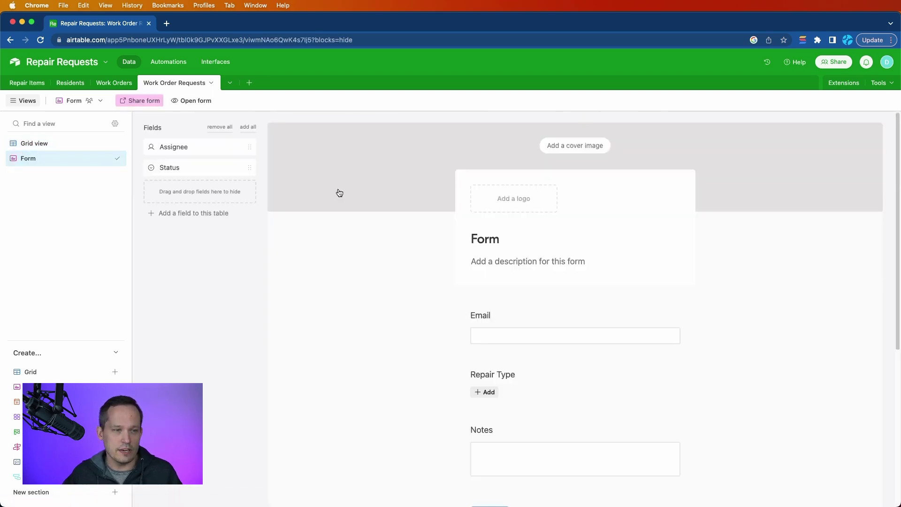
scroll(448, 281, down, 5)
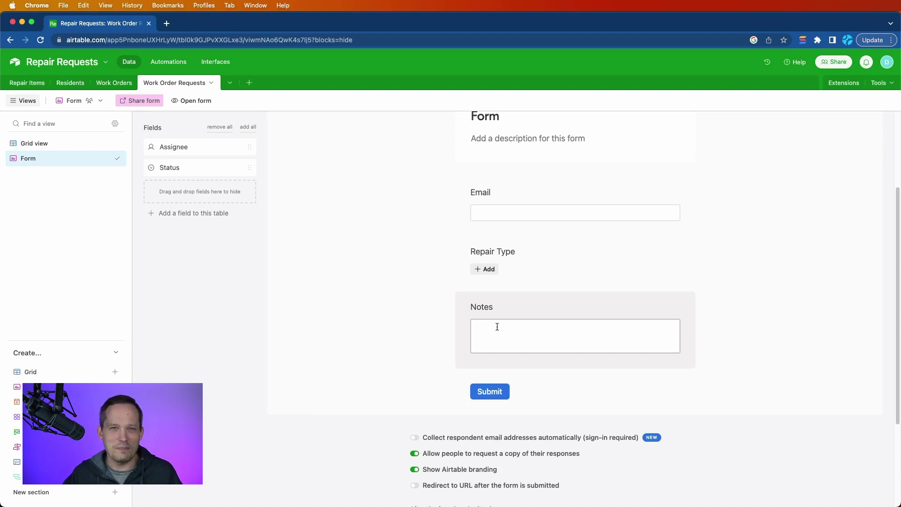
click(26, 82)
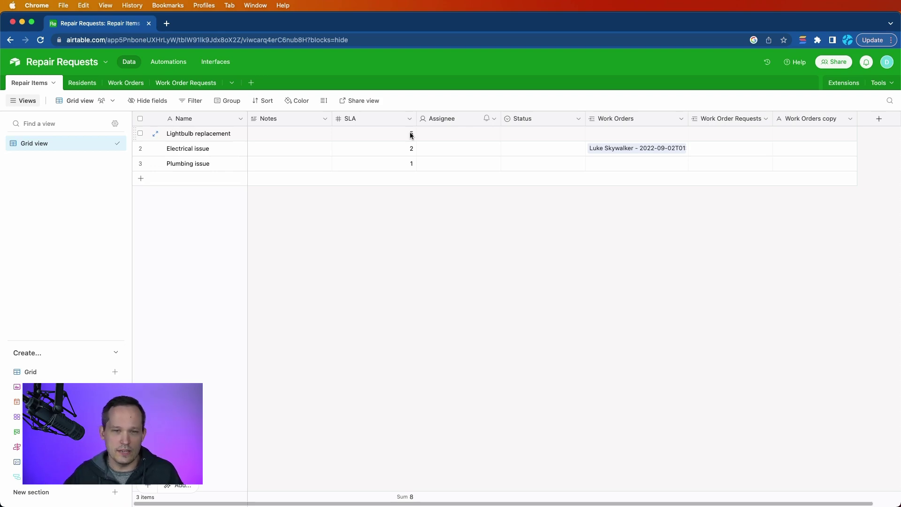
click(186, 82)
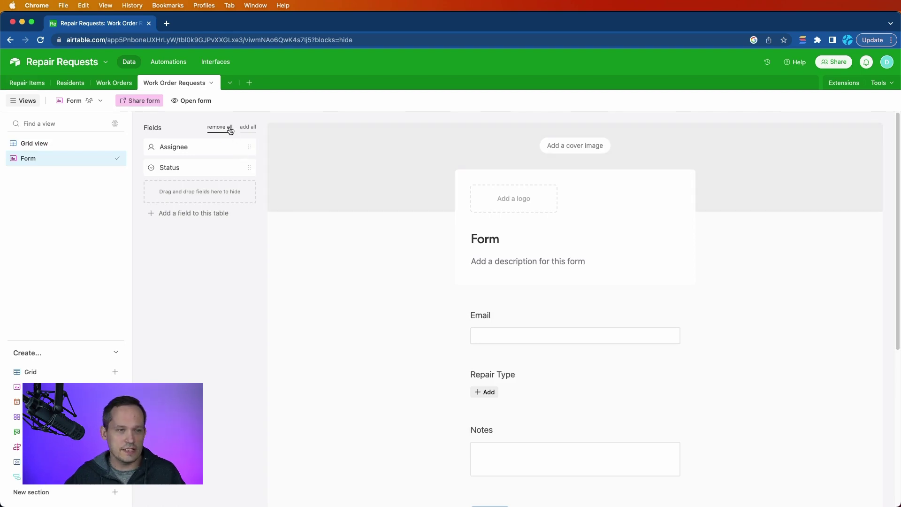
click(202, 100)
Step: Enter the resident's e-mail and pick Electrical issue and Plumbing issue as repair types
click(359, 151)
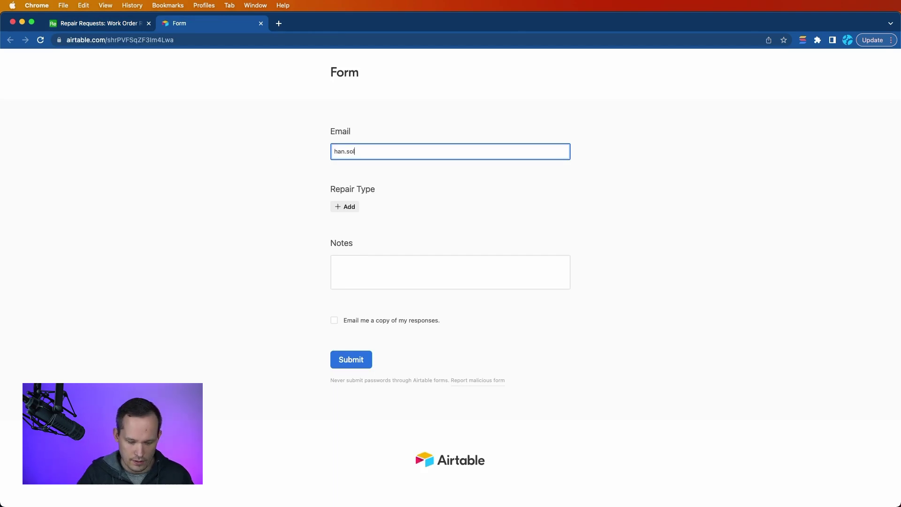
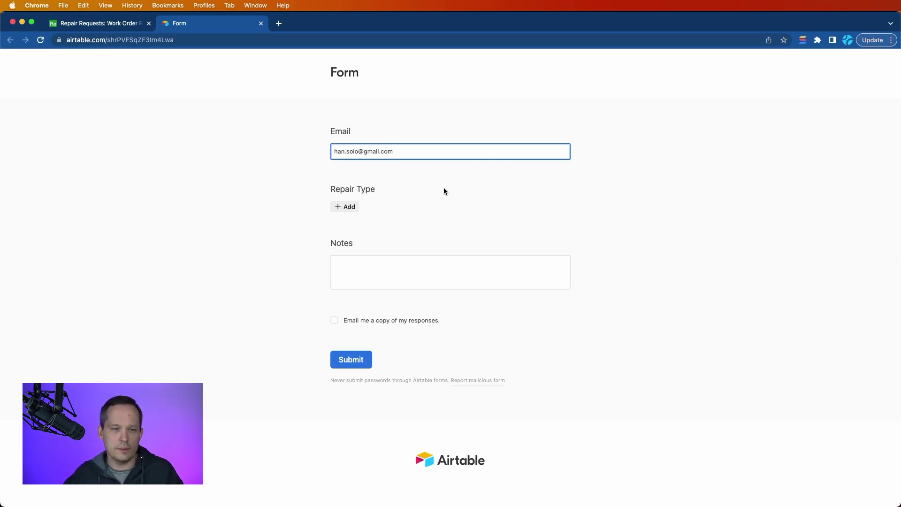
click(385, 205)
click(352, 209)
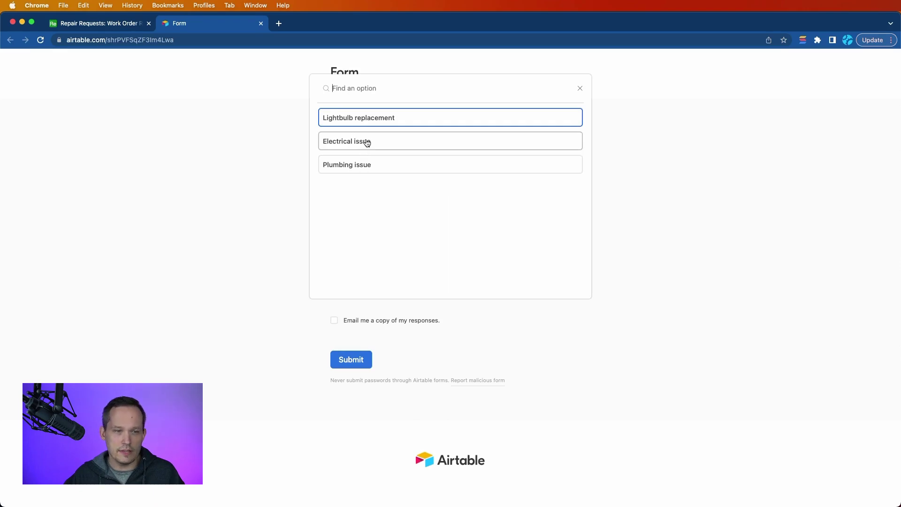
click(367, 142)
click(341, 232)
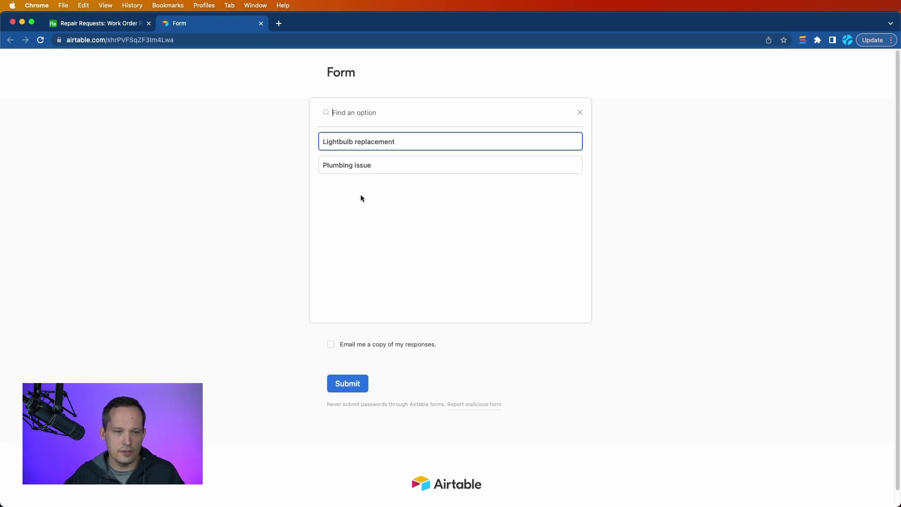
click(362, 166)
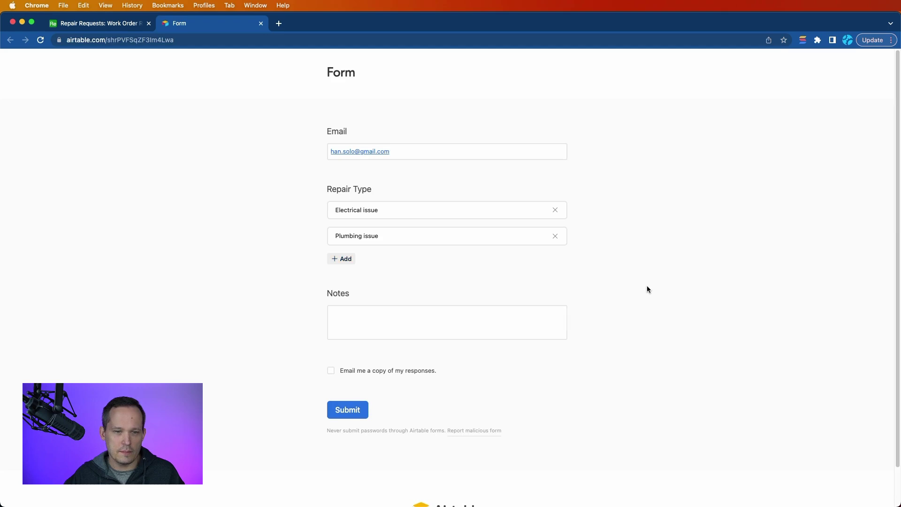
Step: Add the note 'Theee was a sewee backup issue, leading to malfunction' and submit the form
scroll(647, 289, down, 2)
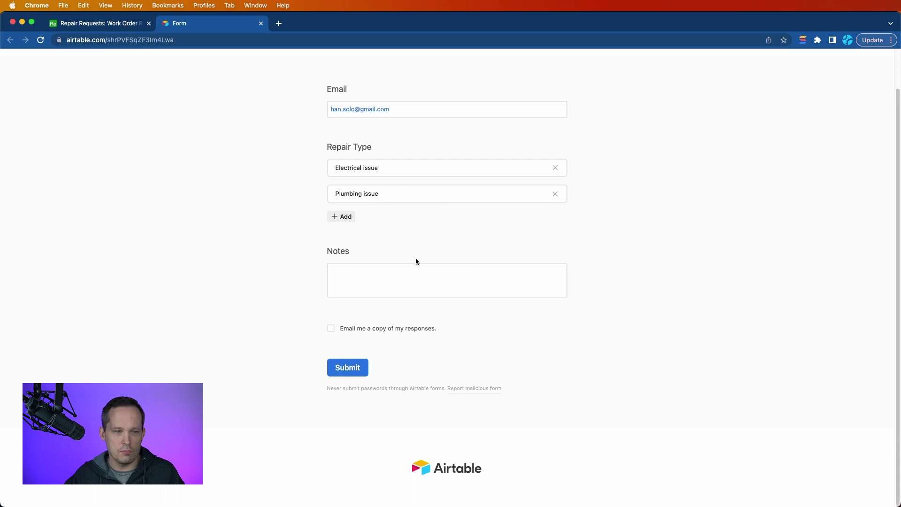
click(370, 266)
click(363, 271)
text(Thee)
text(e was a )
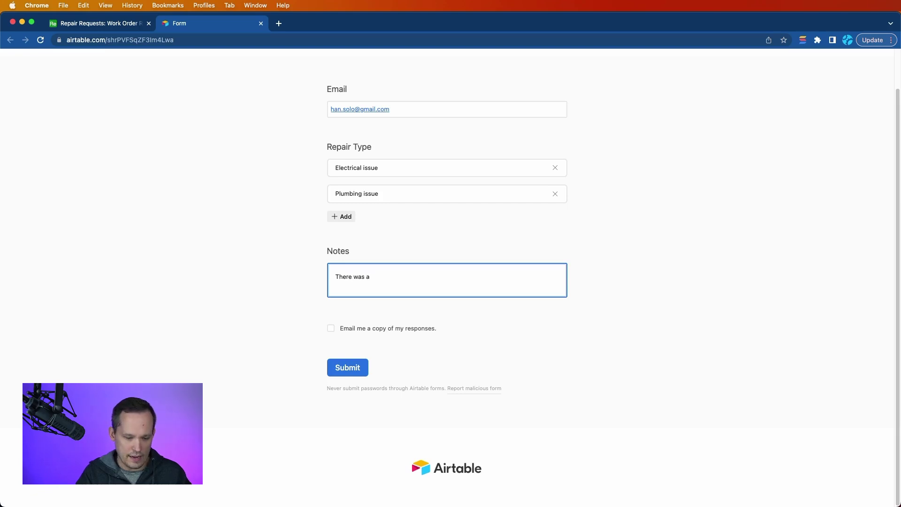
text(sewee)
text( backup issue, leadi)
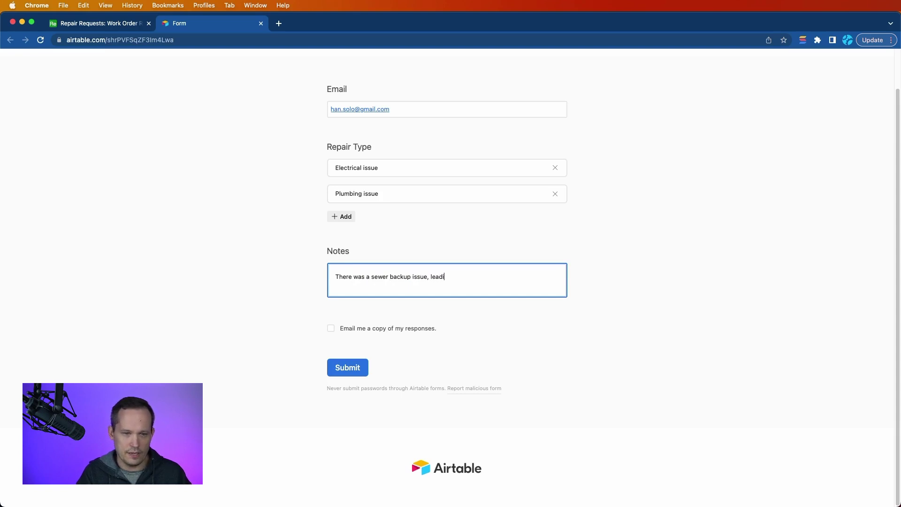
text(ng to malfunction)
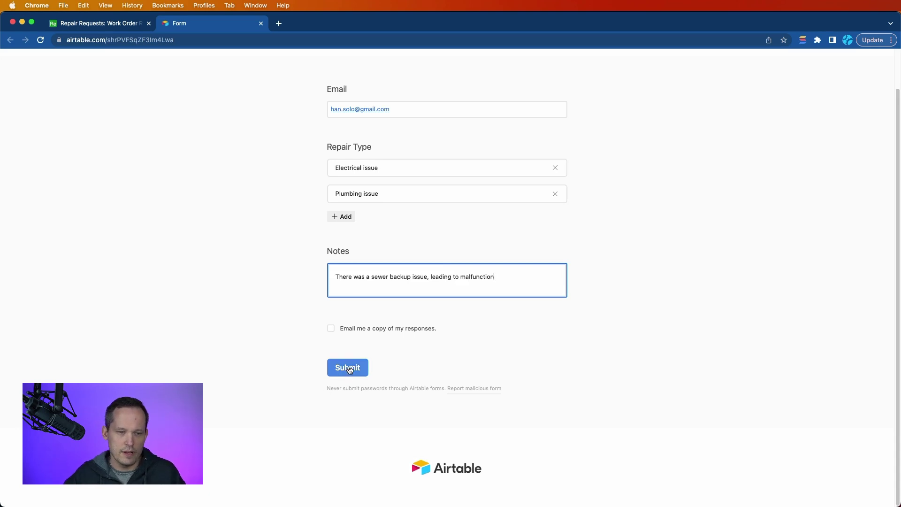
click(349, 369)
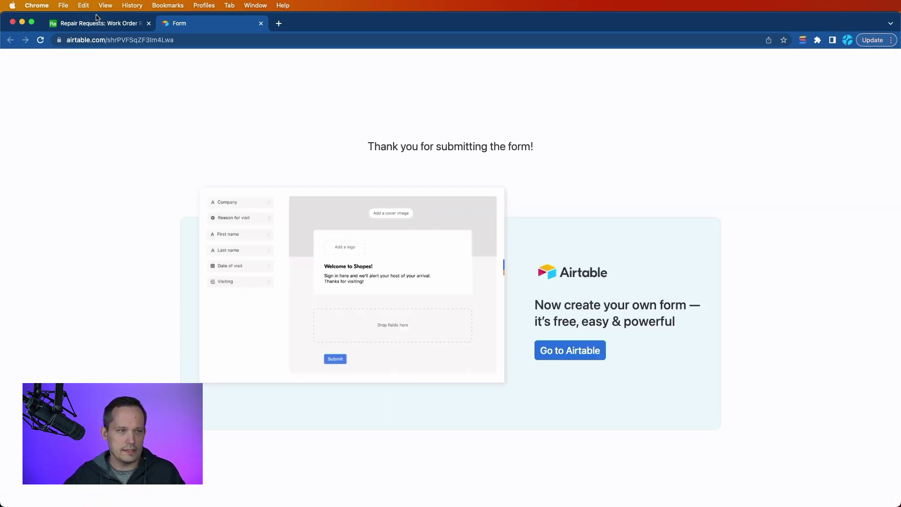
Step: Check the new Electrical/Plumbing request in the Work Order Requests grid and compare with Work Orders
click(94, 21)
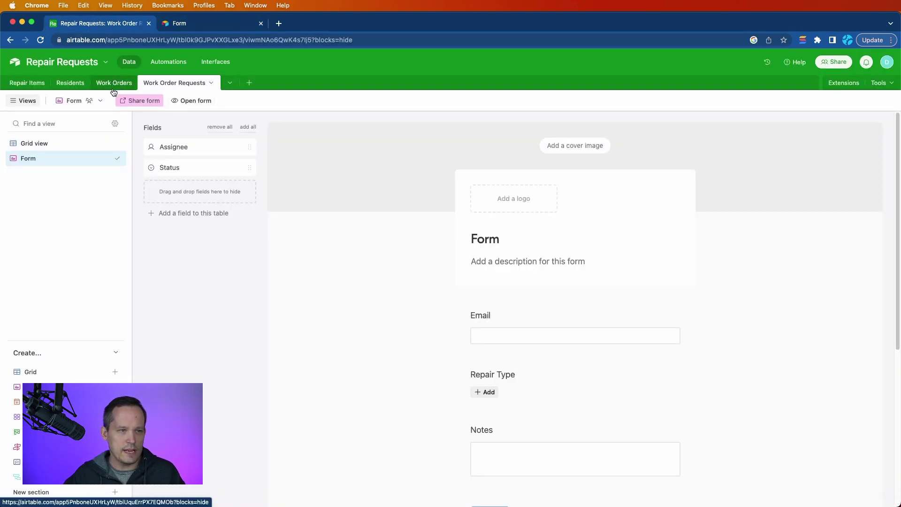
click(35, 143)
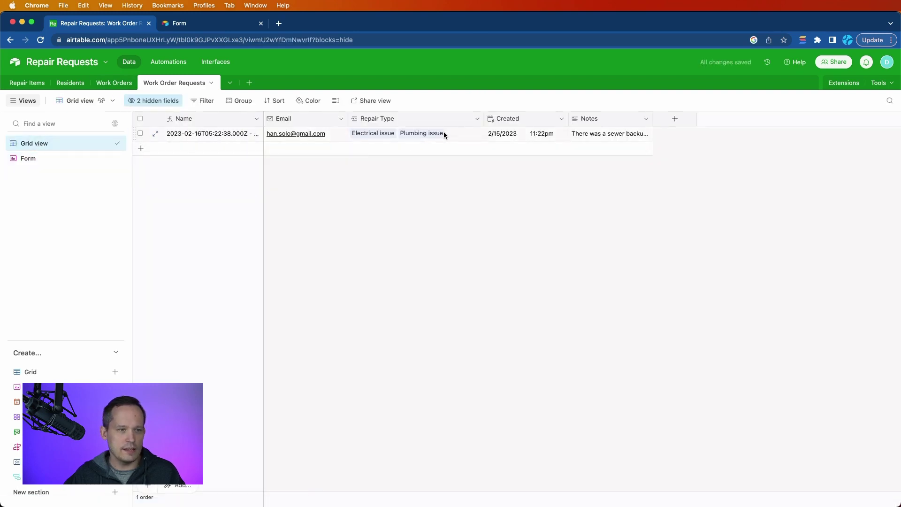
click(116, 84)
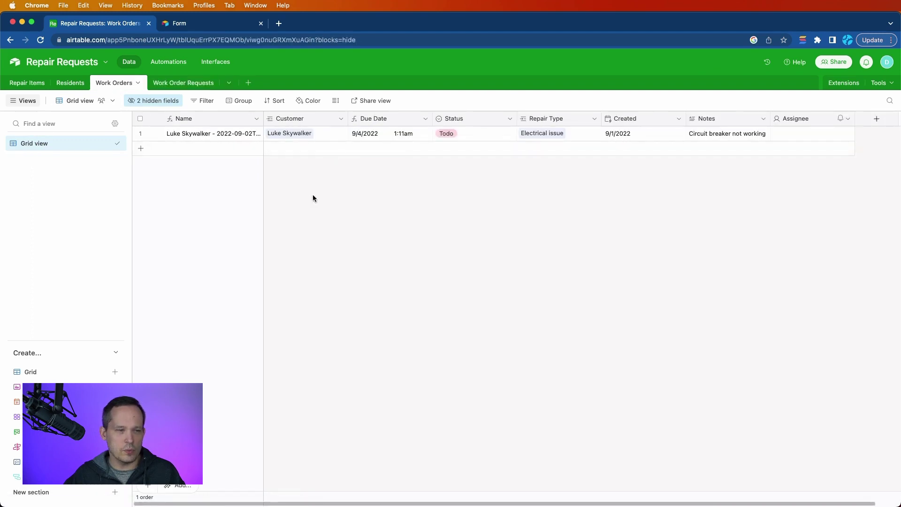
click(177, 88)
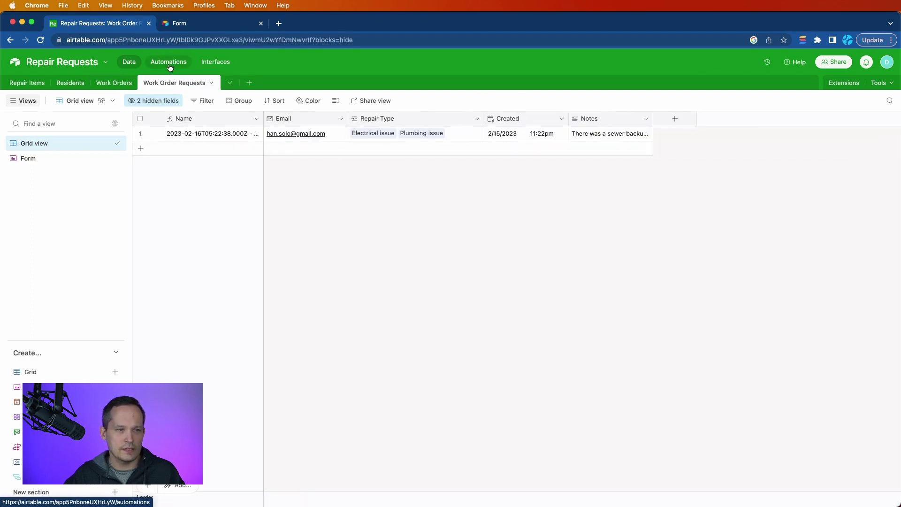
Step: Create an automation triggered when the Work Order Requests form 'Form' is submitted
click(169, 64)
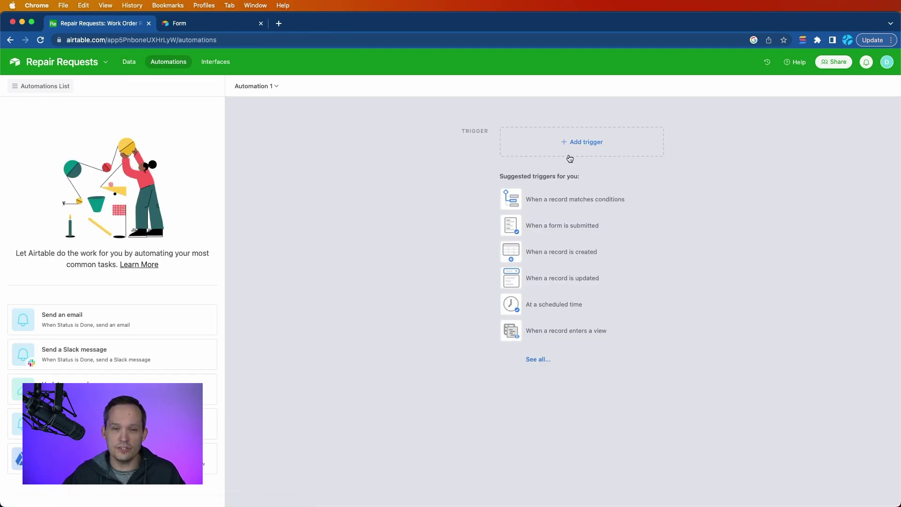
click(571, 151)
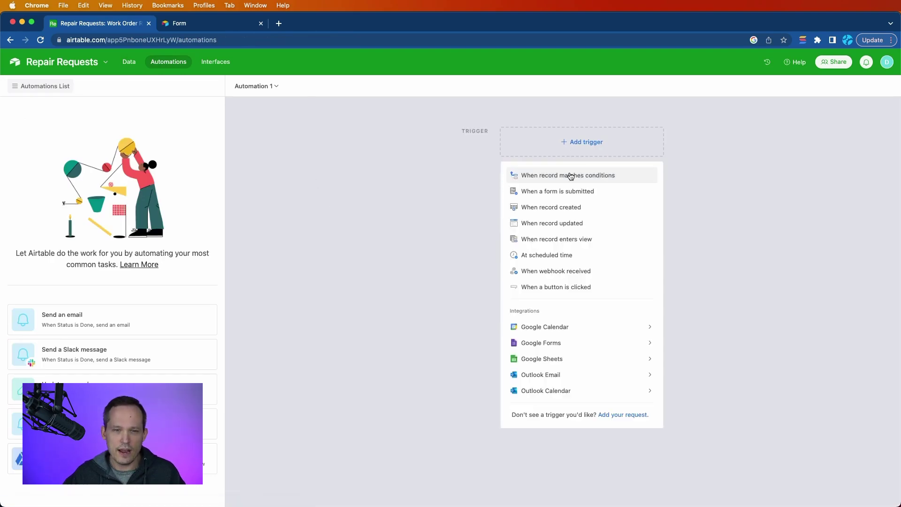
click(577, 196)
click(738, 220)
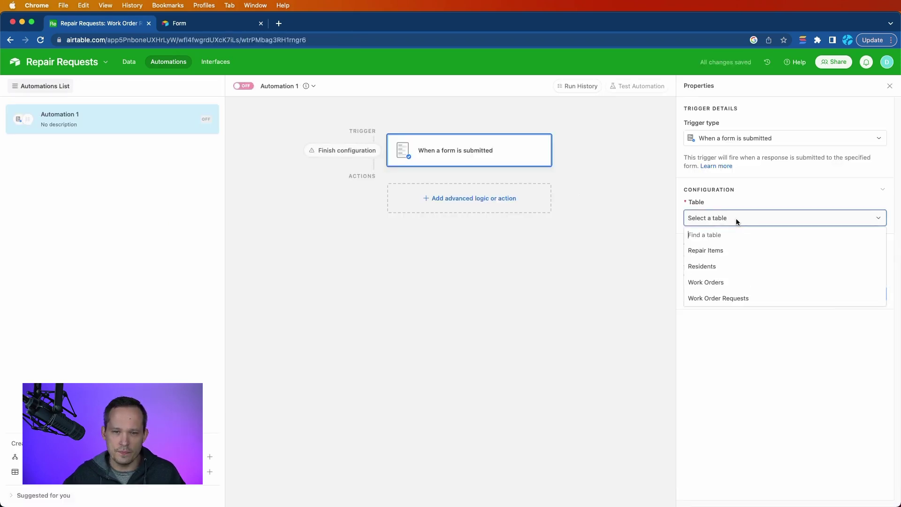
click(731, 298)
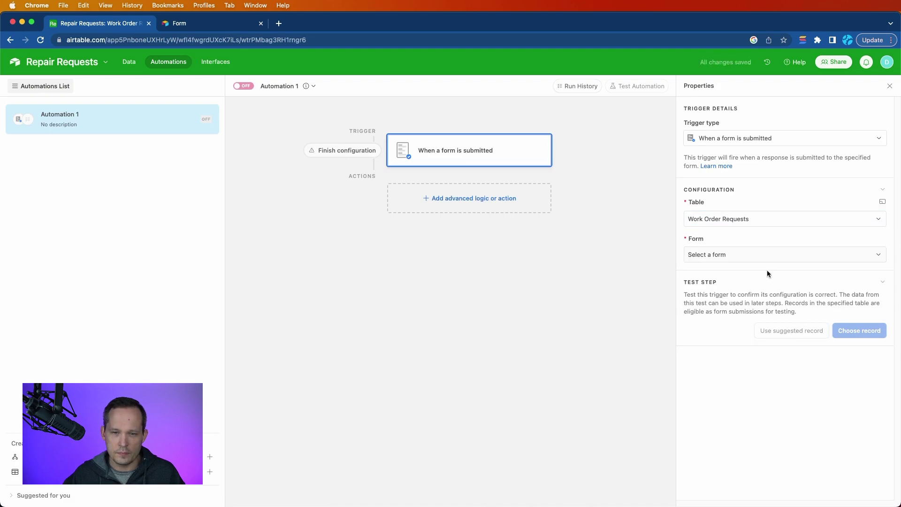
click(761, 254)
click(744, 287)
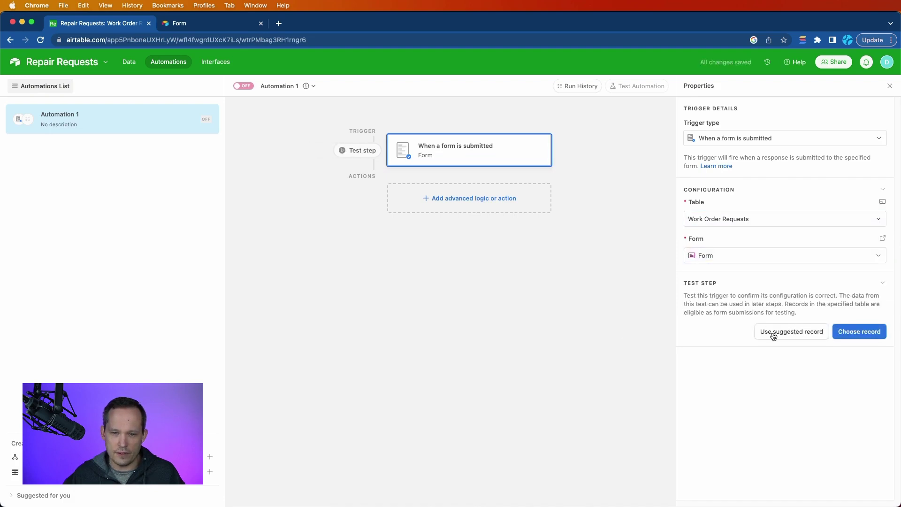
Step: Test the trigger using the suggested form response record
click(773, 336)
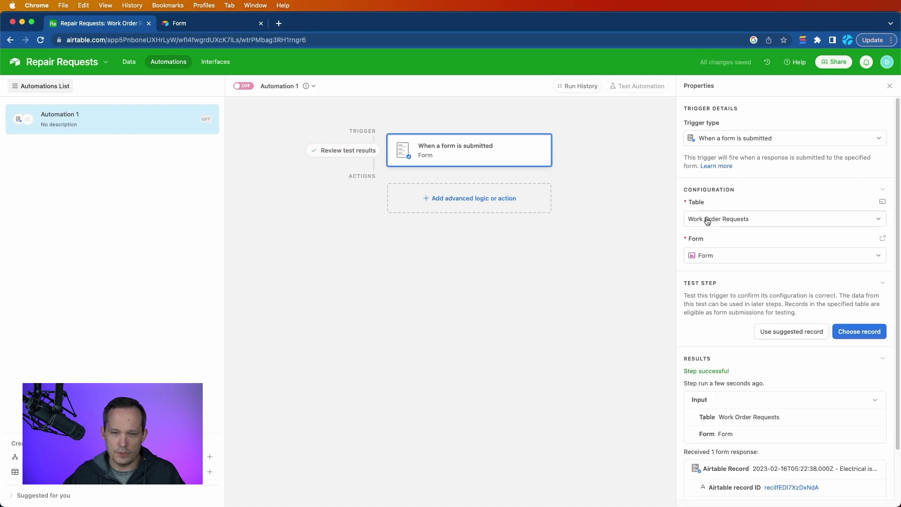
scroll(717, 301, down, 2)
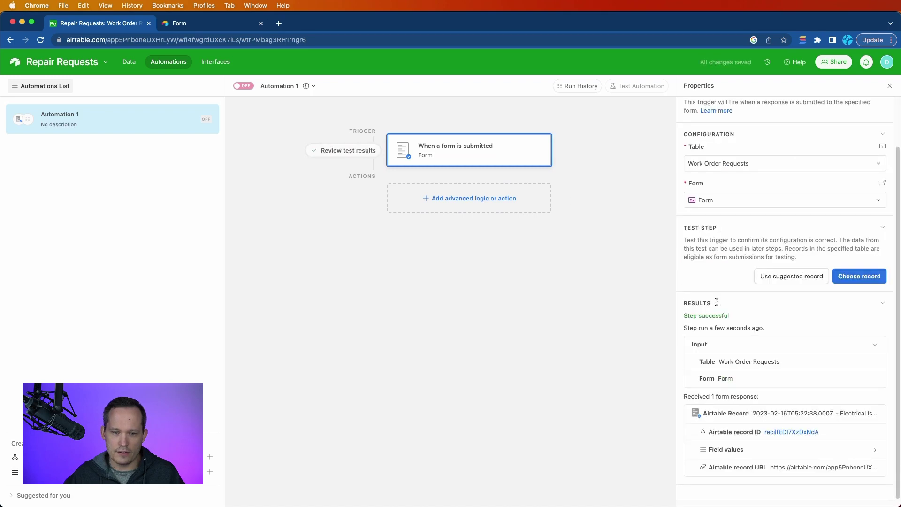
click(468, 199)
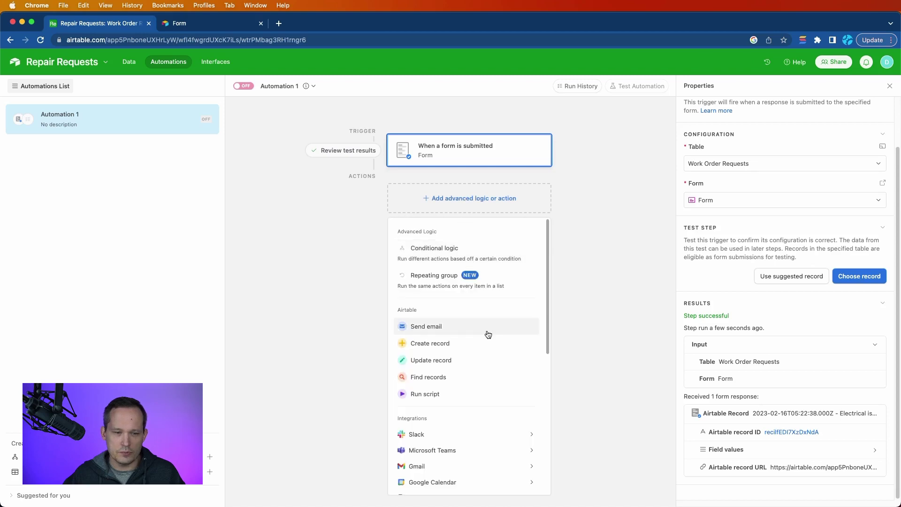
Step: Add a Find records step on Residents with a condition on the Email field
click(459, 376)
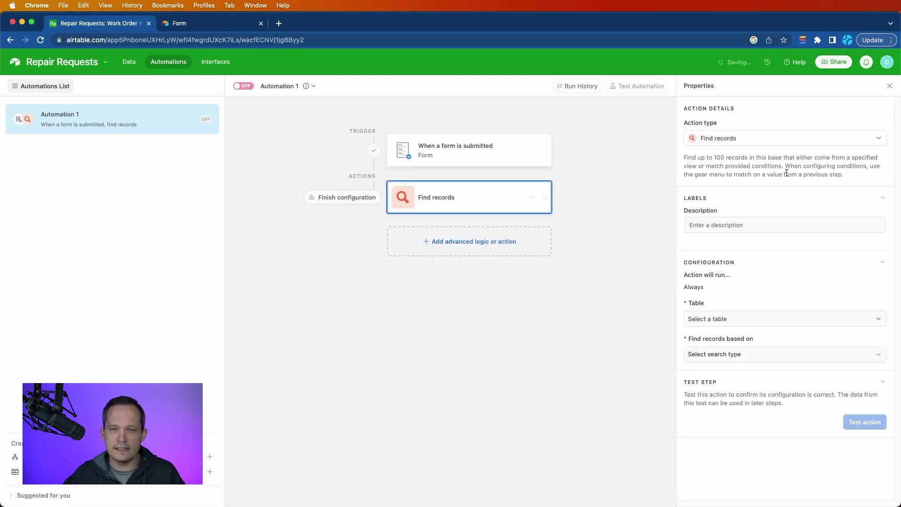
click(813, 222)
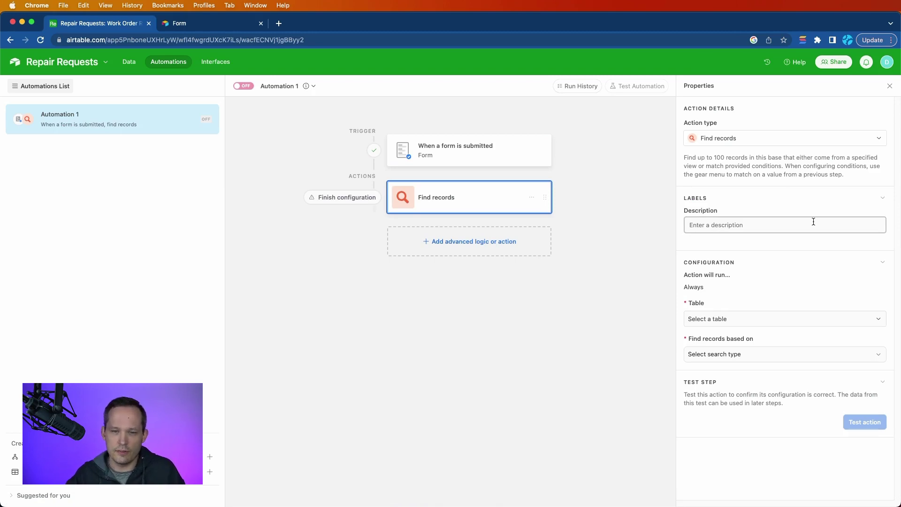
click(763, 316)
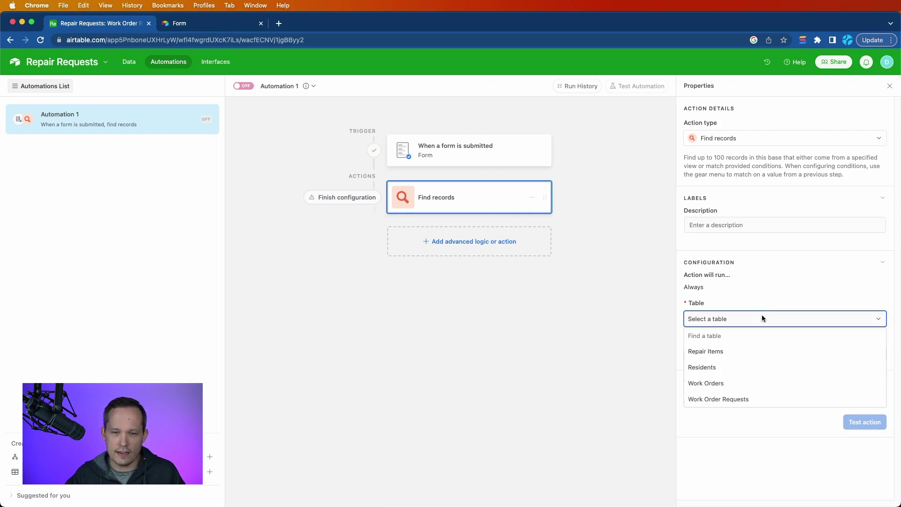
click(741, 368)
click(744, 357)
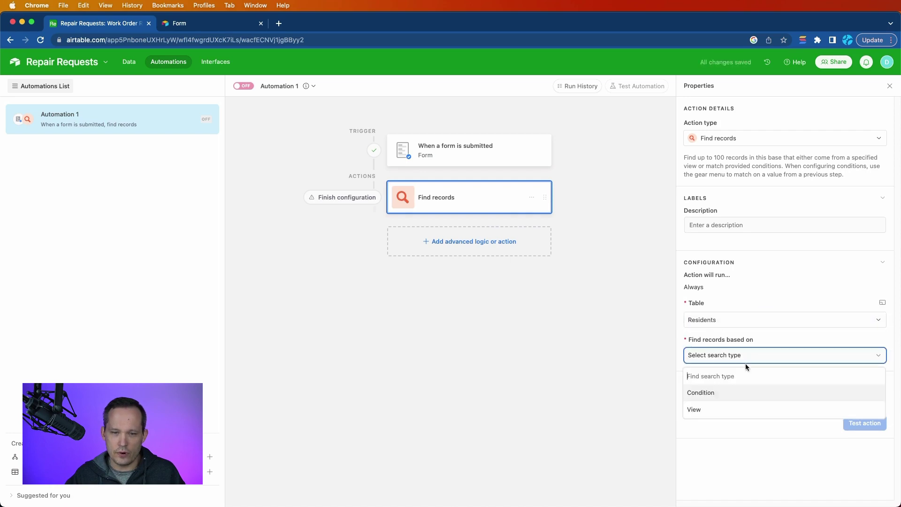
click(723, 395)
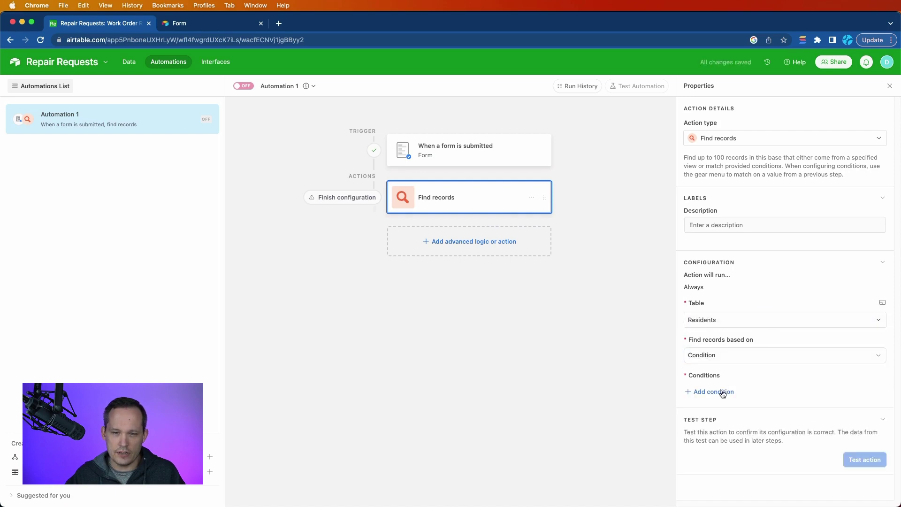
click(722, 392)
click(752, 393)
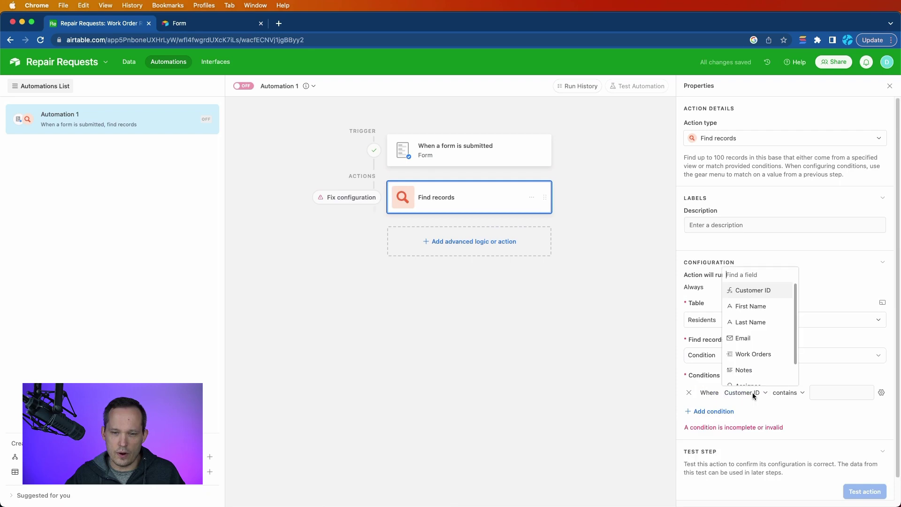
click(758, 332)
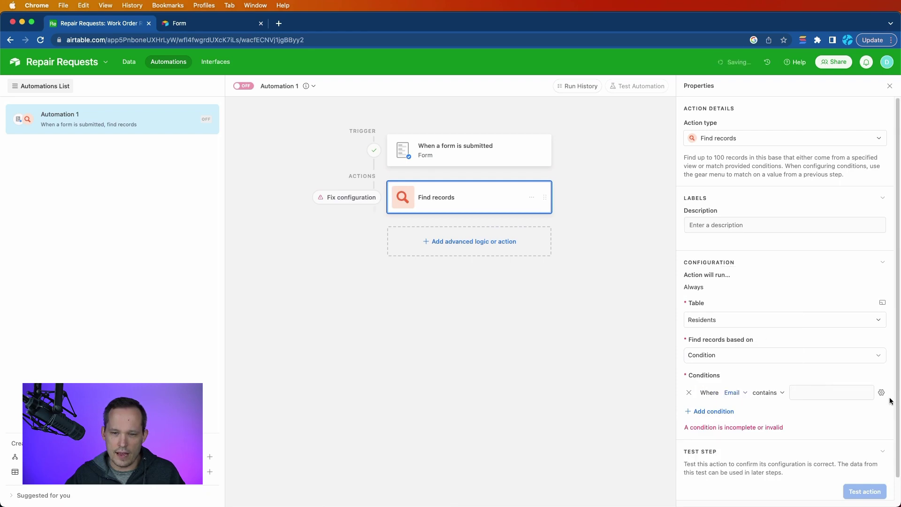
Step: Make the Email condition match the submitted form's Email dynamically, then test it to find one resident
click(855, 392)
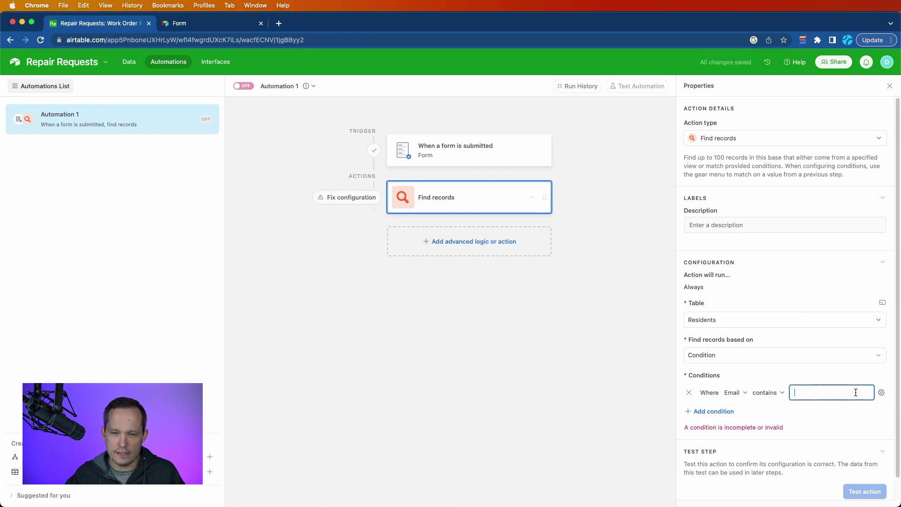
click(881, 392)
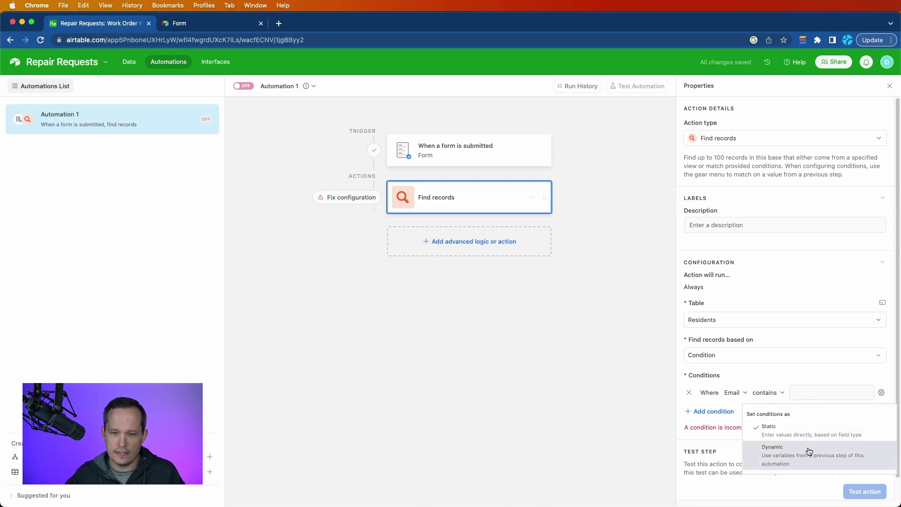
click(809, 450)
click(867, 392)
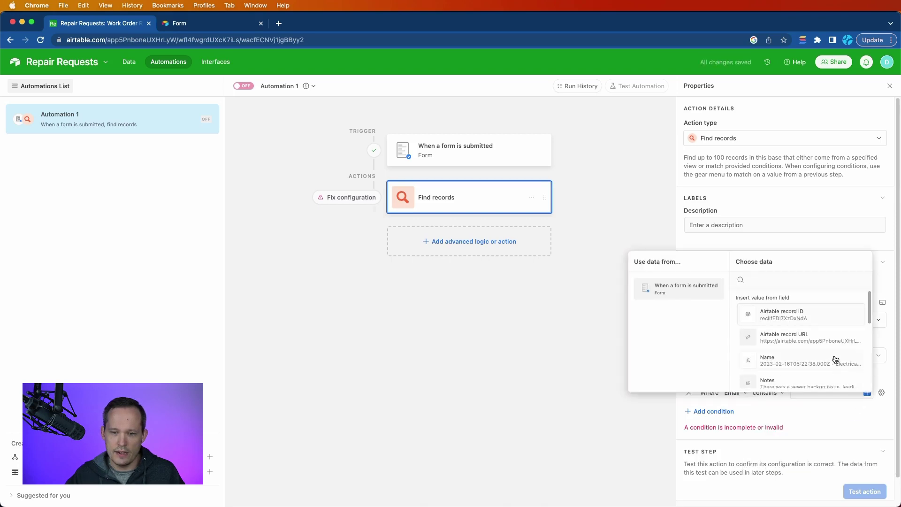
scroll(774, 357, down, 1)
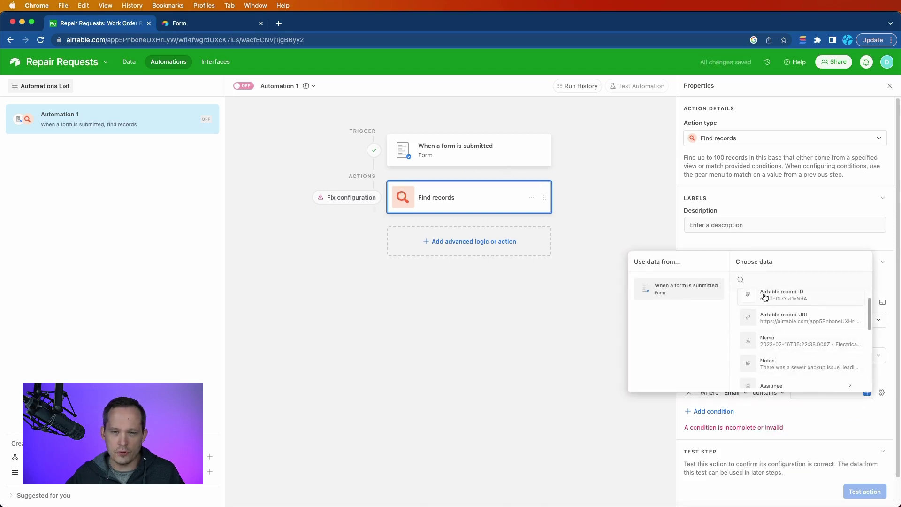
scroll(774, 324, down, 3)
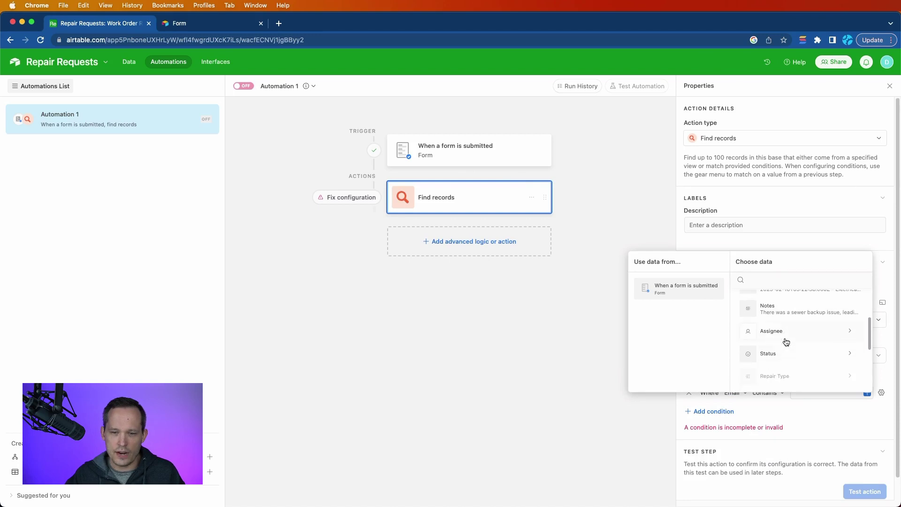
scroll(786, 341, up, 4)
scroll(785, 341, down, 4)
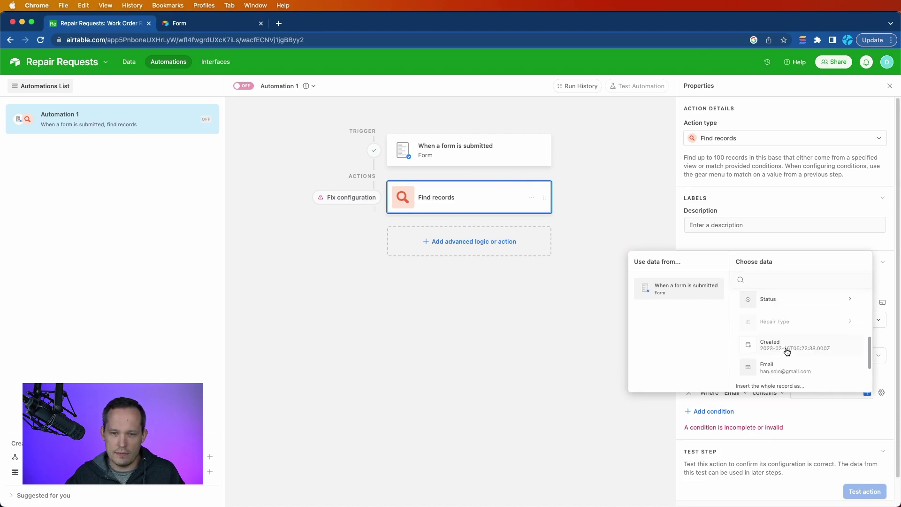
click(784, 364)
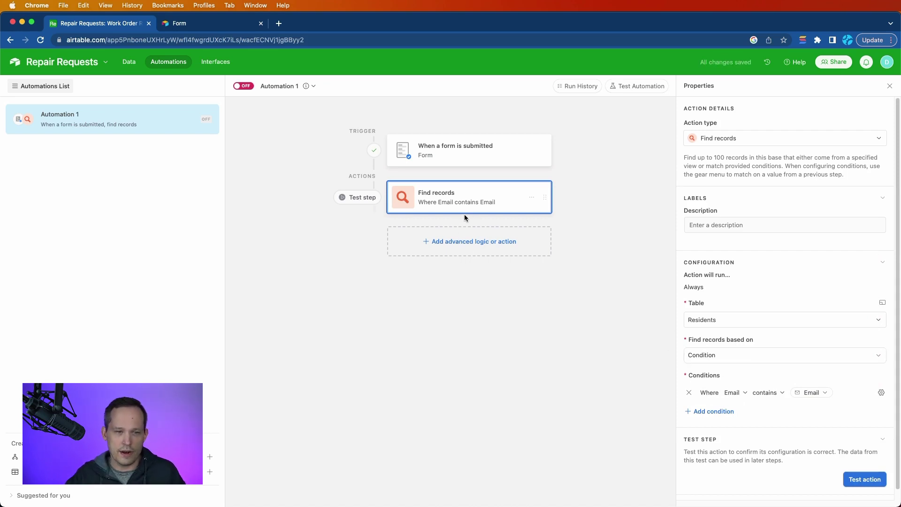
click(867, 478)
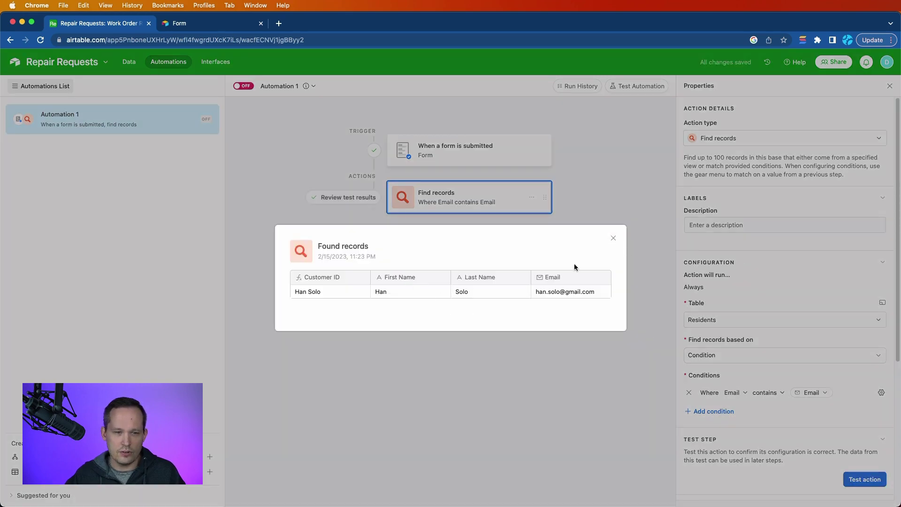
click(613, 238)
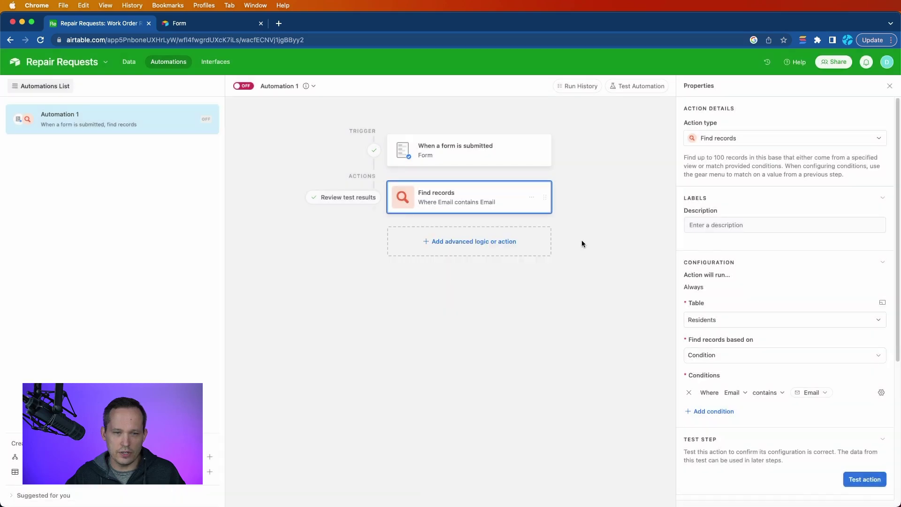
Step: Add a Repeating group step after the Find records lookup
click(462, 243)
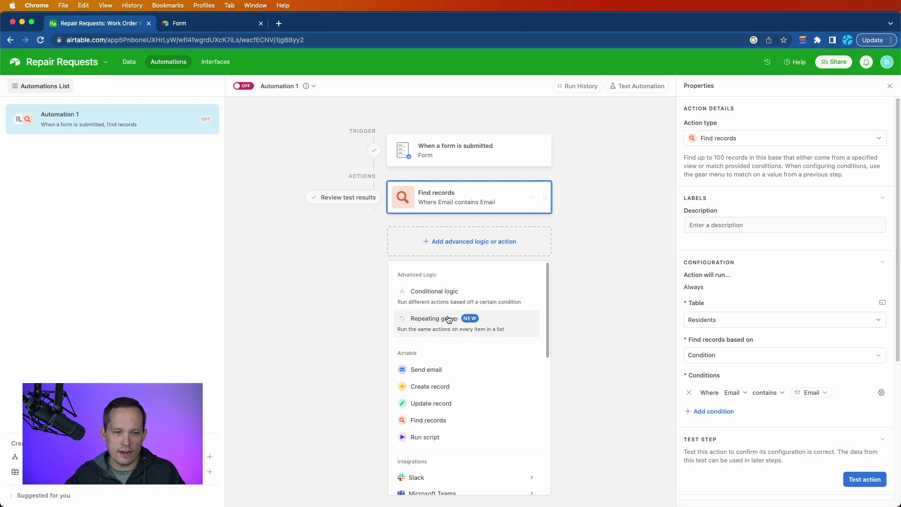
scroll(447, 319, down, 1)
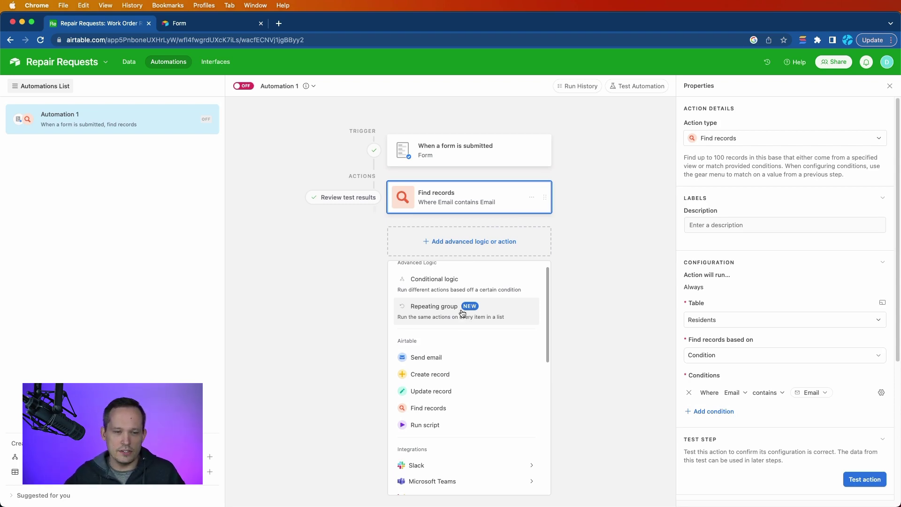
click(462, 313)
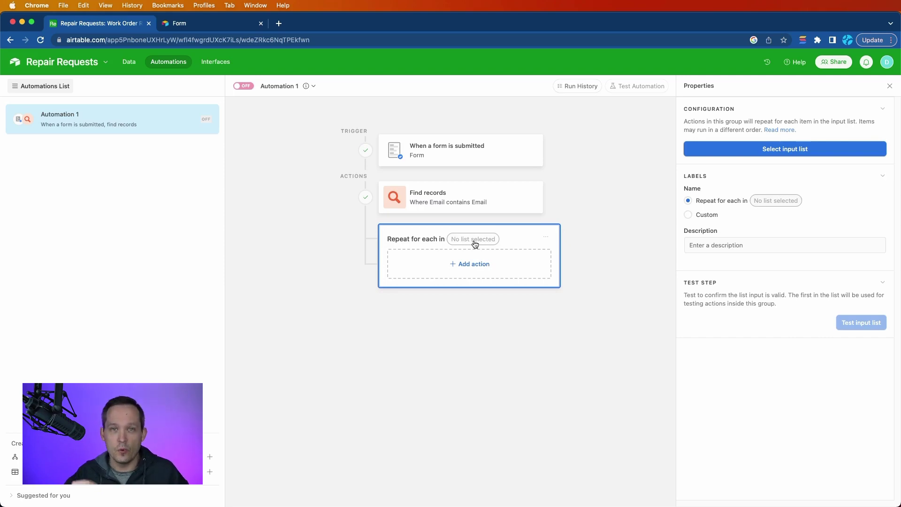
Step: Use the form's Repair Type as the loop input list and test it, returning two items
click(799, 153)
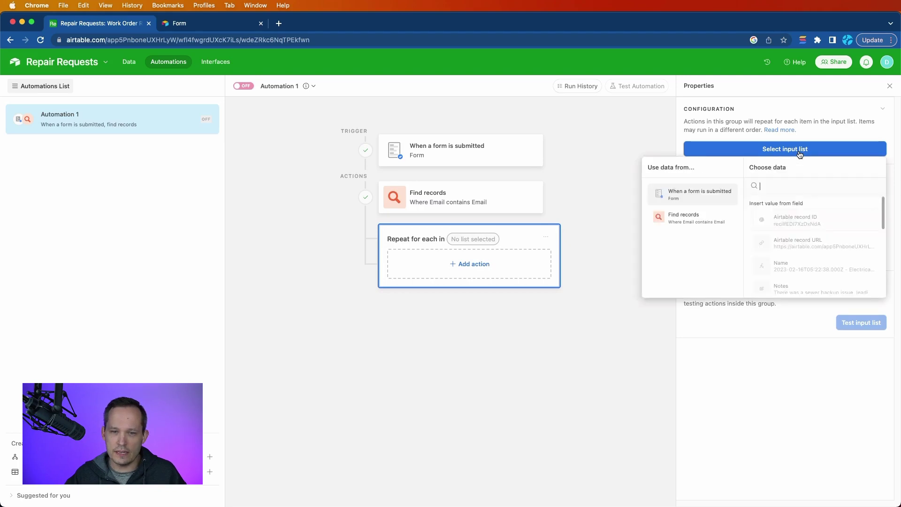
scroll(821, 235, down, 5)
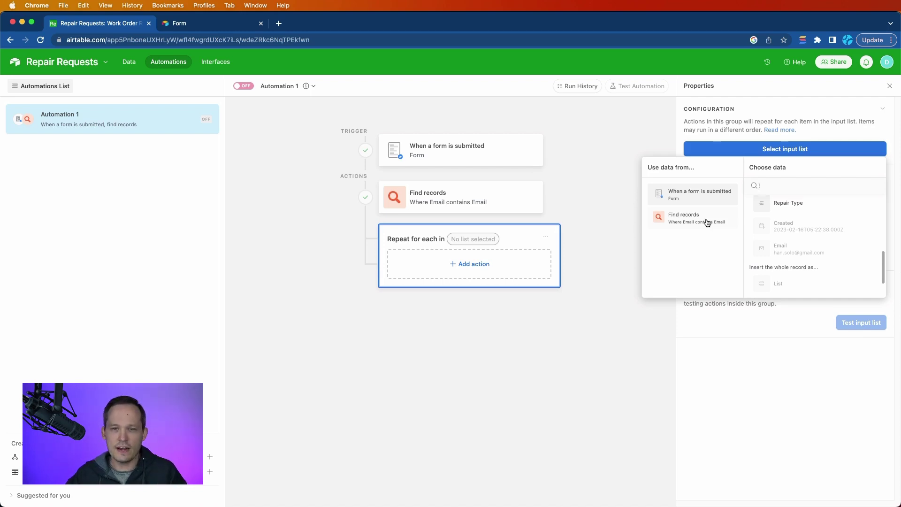
click(779, 205)
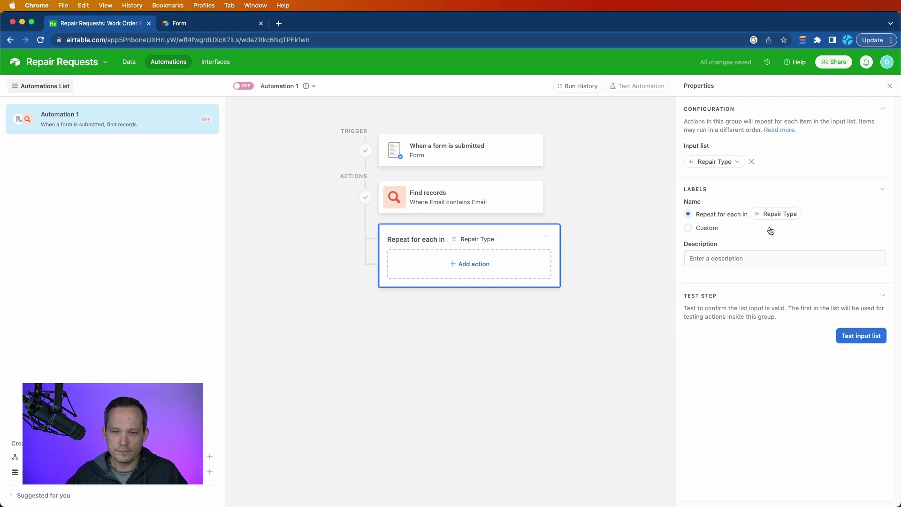
click(856, 336)
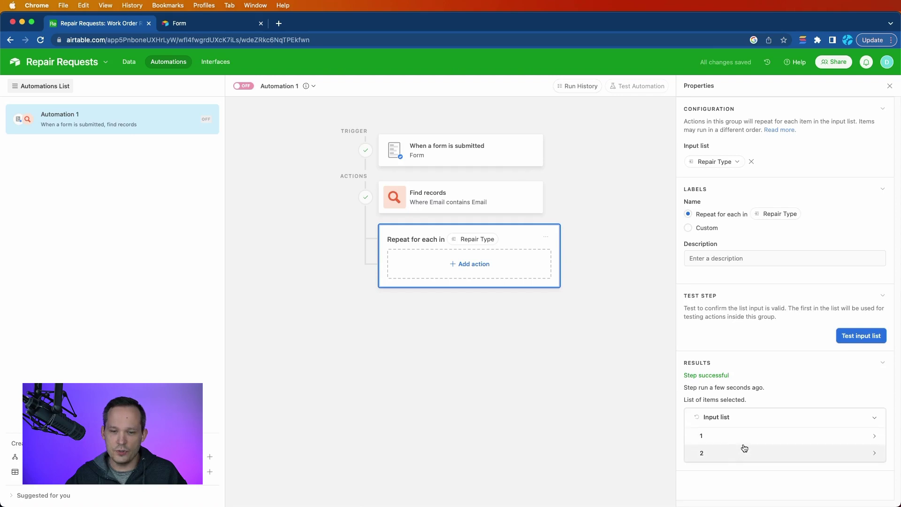
click(739, 440)
scroll(734, 459, down, 1)
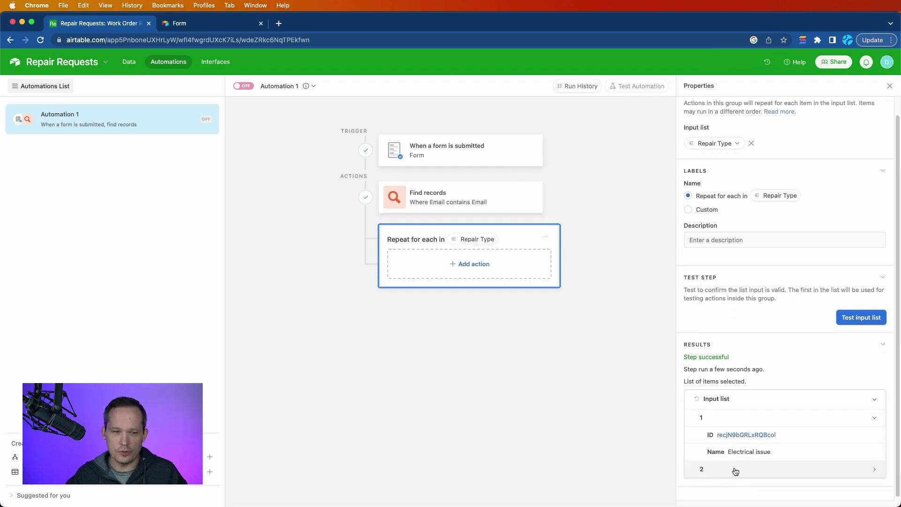
Step: Add a Create record action in Work Orders with Notes taken from the form's Notes
click(473, 265)
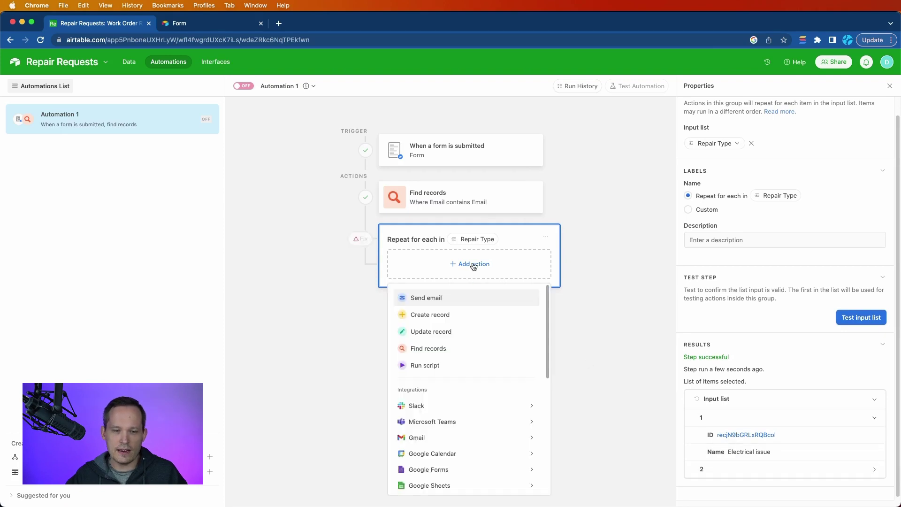
click(460, 315)
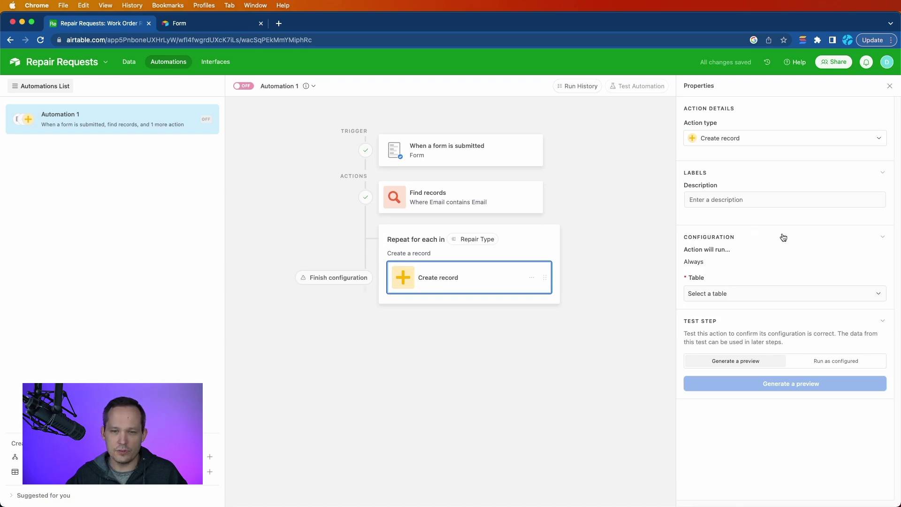
click(753, 293)
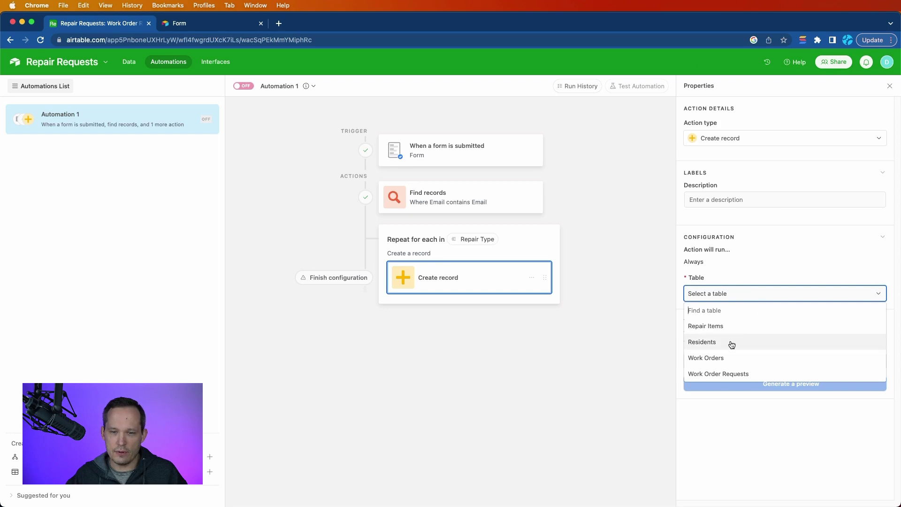
click(731, 356)
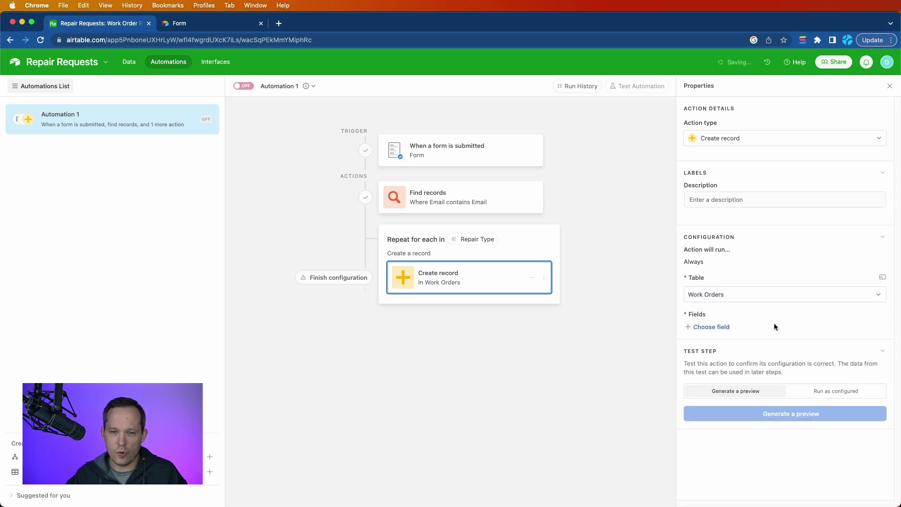
click(719, 327)
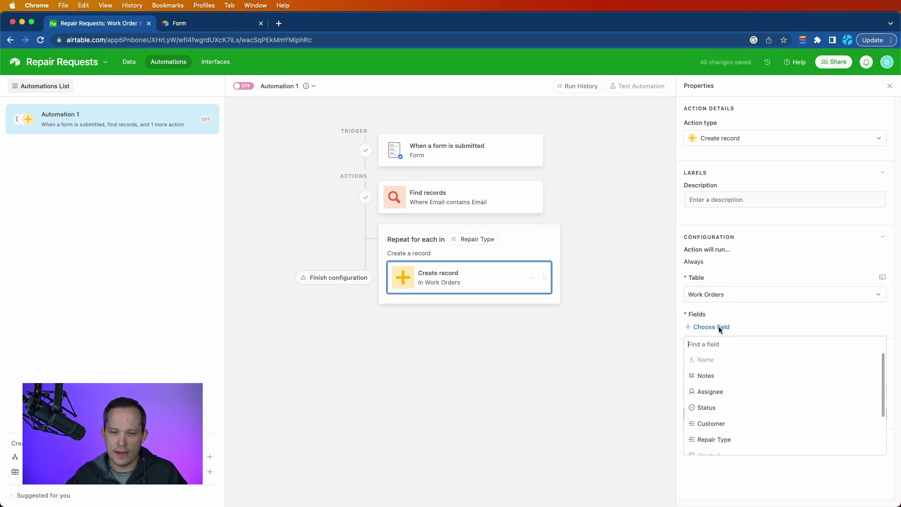
click(727, 376)
click(874, 347)
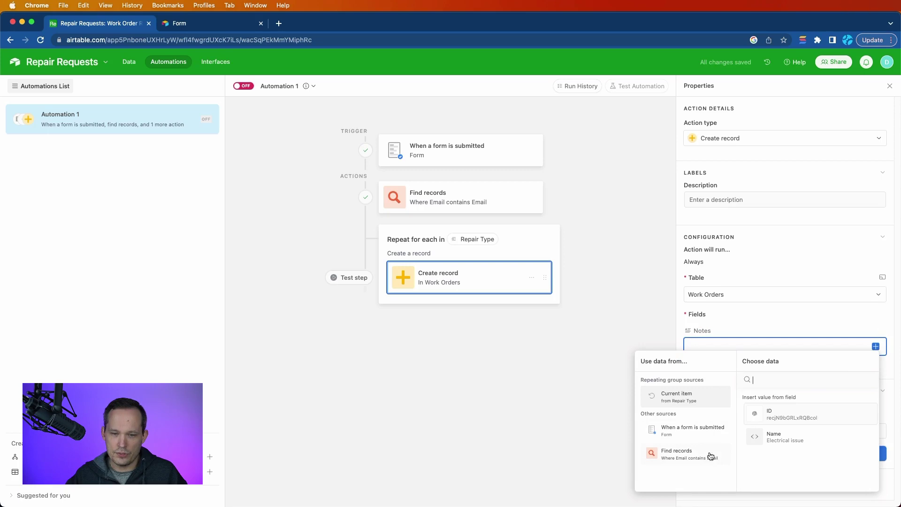
click(692, 430)
scroll(798, 430, down, 3)
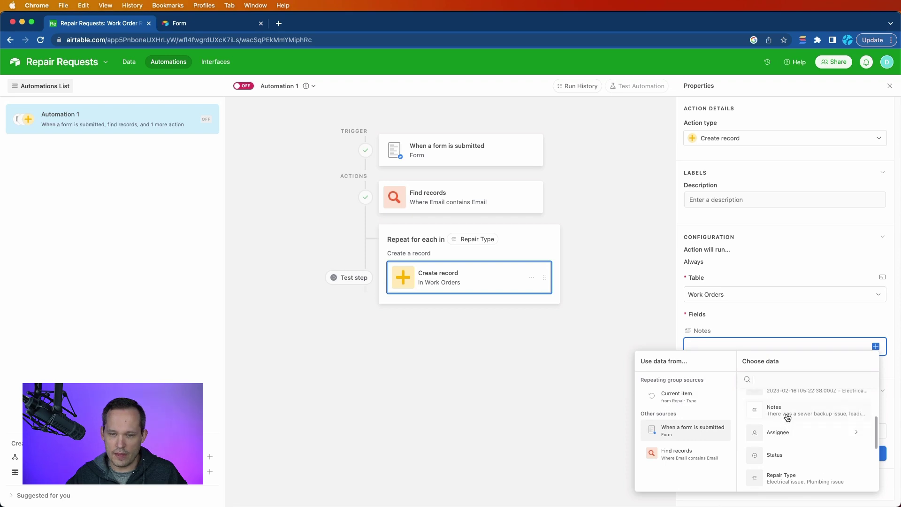
click(786, 420)
Step: Set the new record's Status field to Todo
click(716, 367)
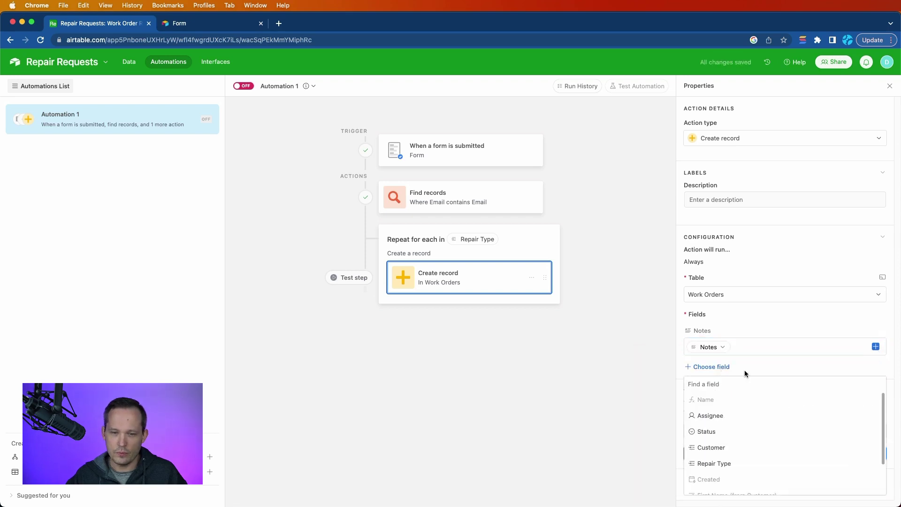
click(724, 432)
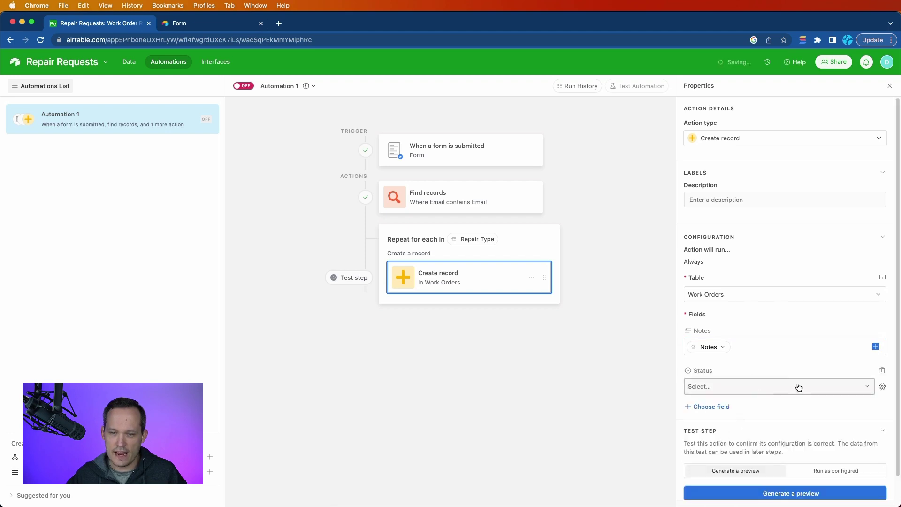
click(796, 385)
click(724, 438)
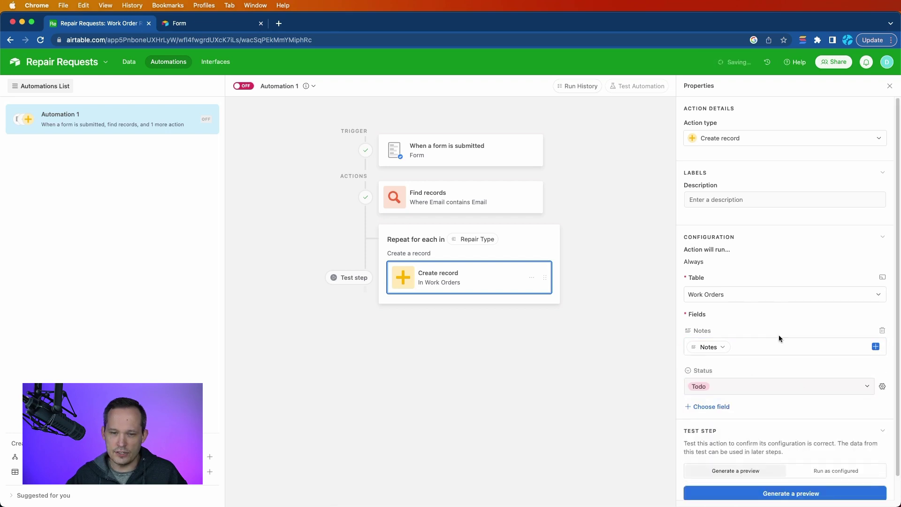
scroll(765, 352, down, 1)
Step: Link the Customer field to the Find records step's record IDs
click(716, 382)
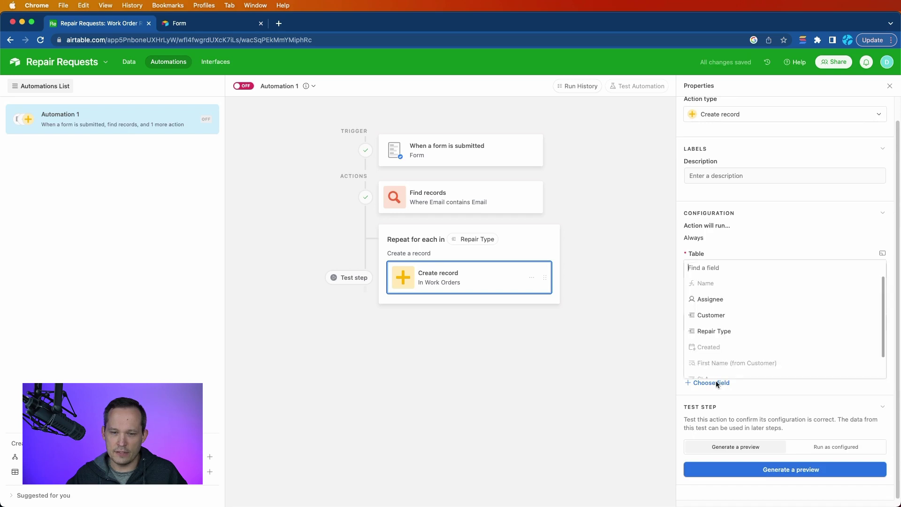
click(728, 317)
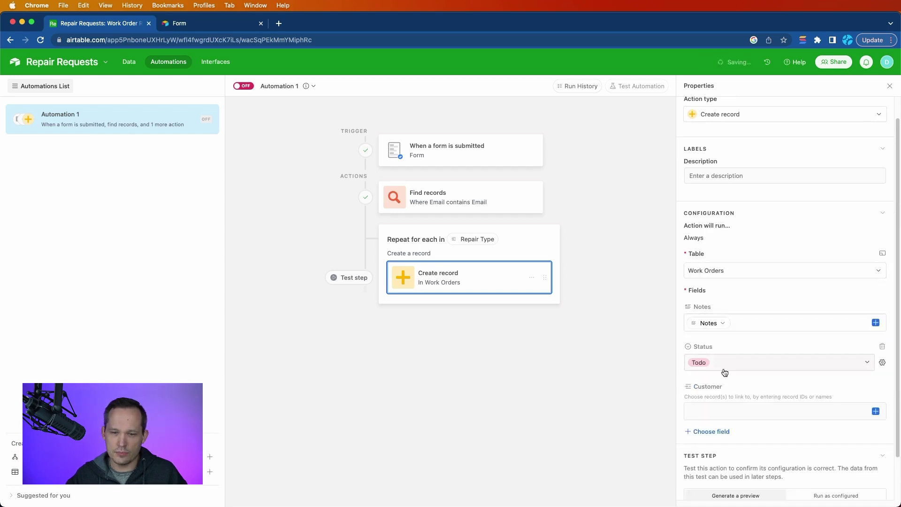
click(875, 411)
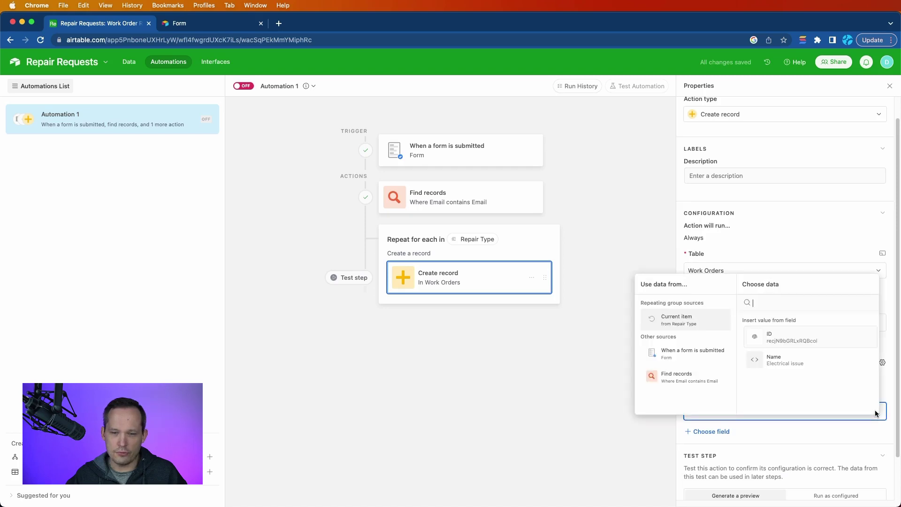
click(691, 374)
scroll(803, 369, down, 5)
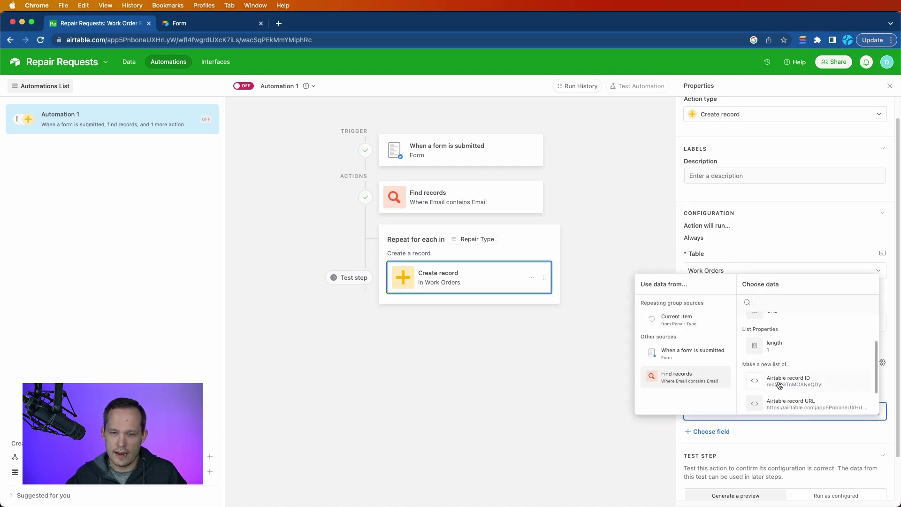
click(784, 381)
scroll(785, 379, down, 2)
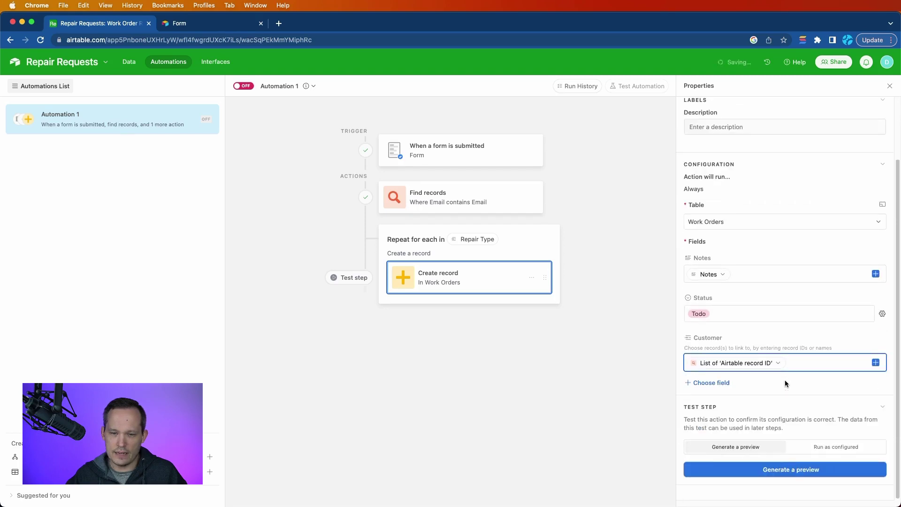
Step: Fill the Repair Type field with the current loop item's ID
click(710, 382)
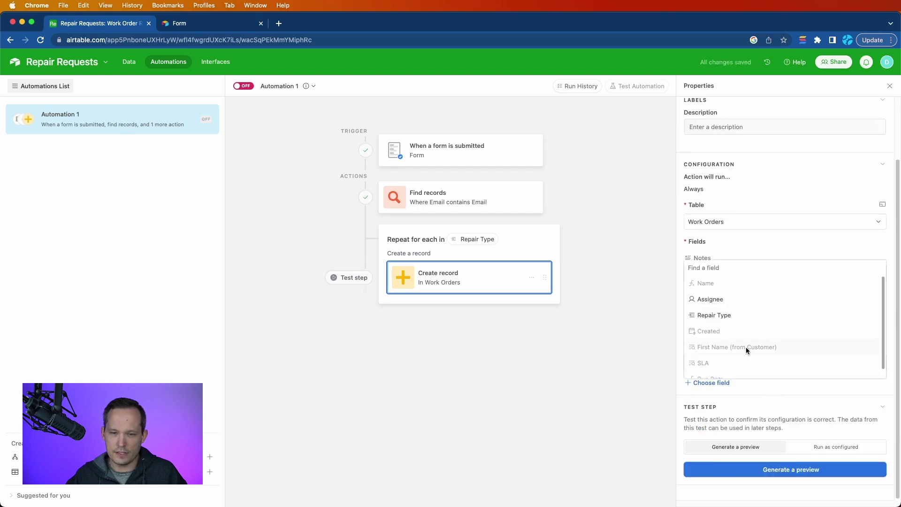
click(732, 319)
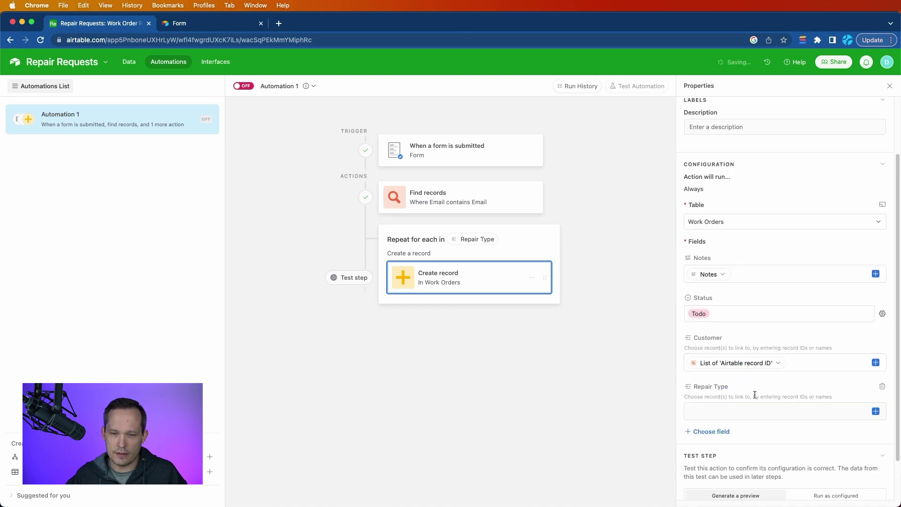
click(877, 413)
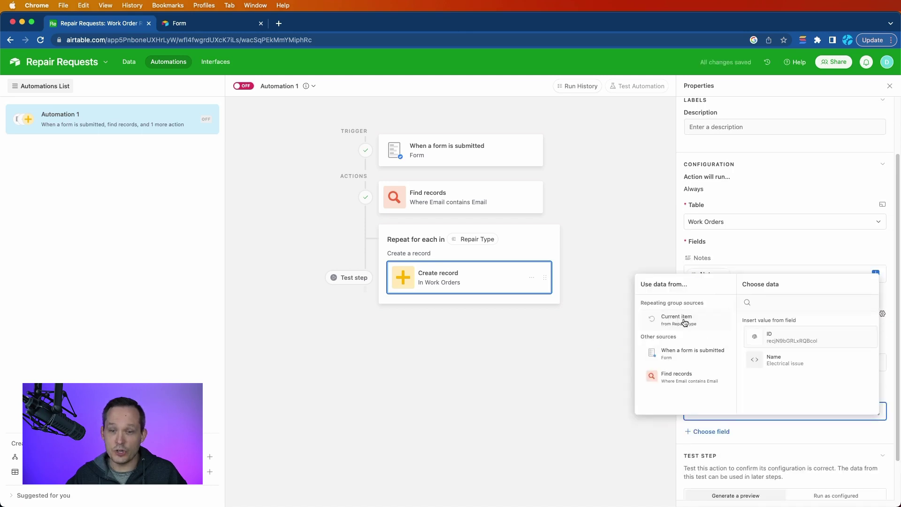
click(788, 339)
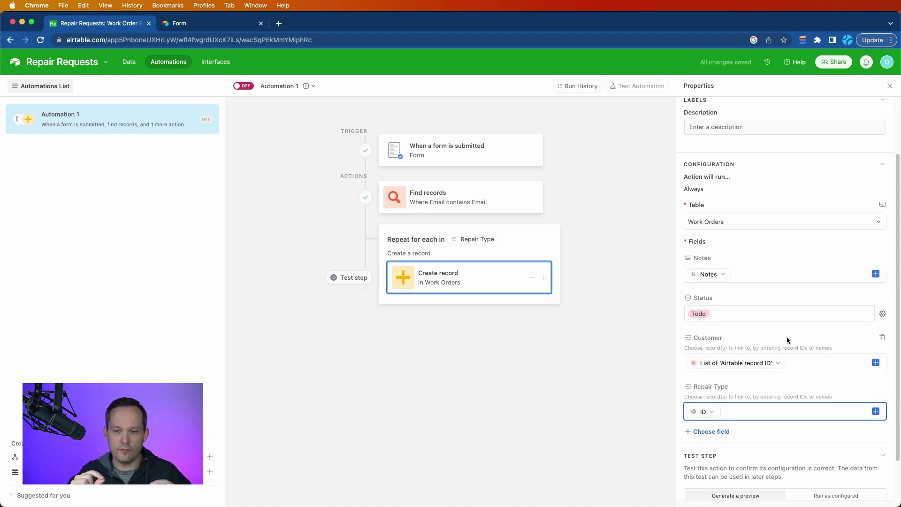
scroll(787, 336, down, 2)
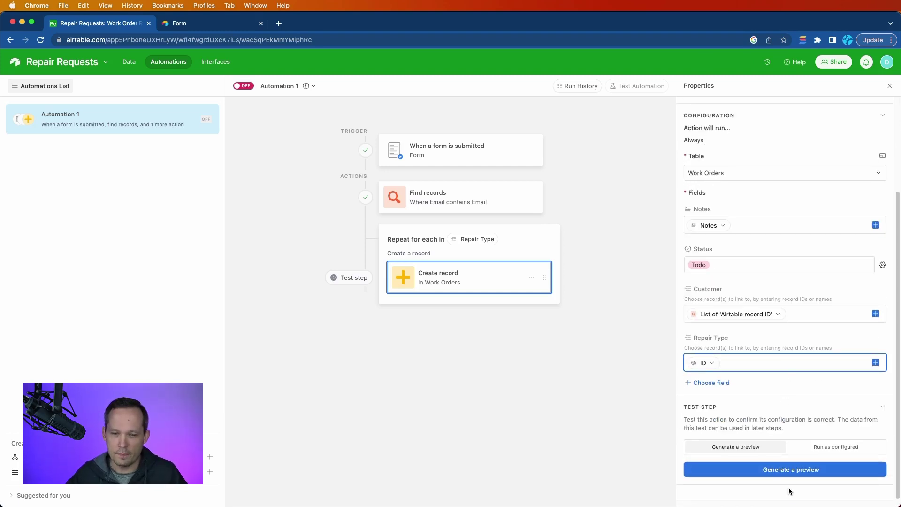
Step: Run a real test of the create-record step and review the Electrical issue work order it made
click(825, 446)
click(776, 471)
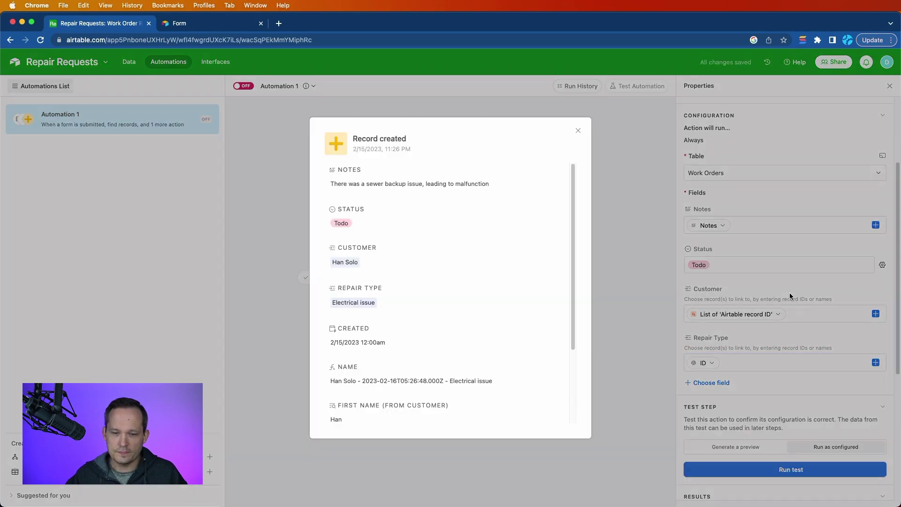
scroll(403, 247, down, 5)
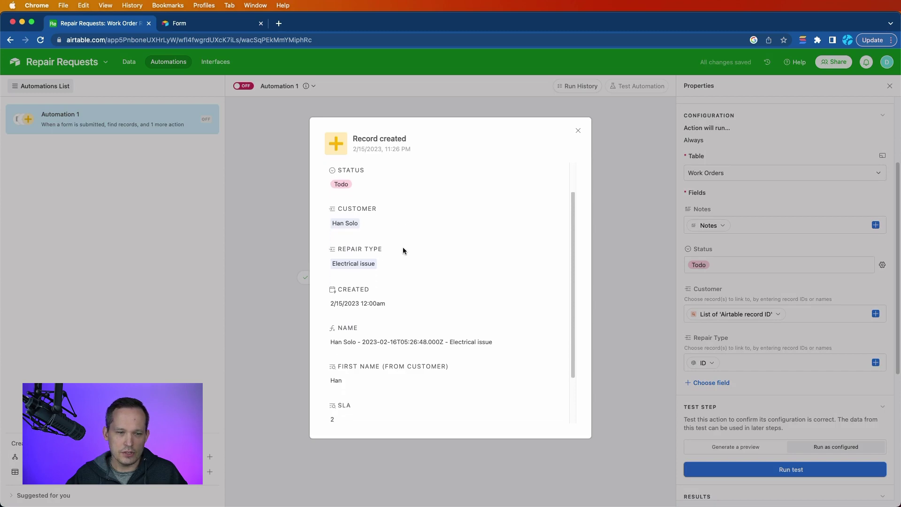
scroll(418, 223, up, 4)
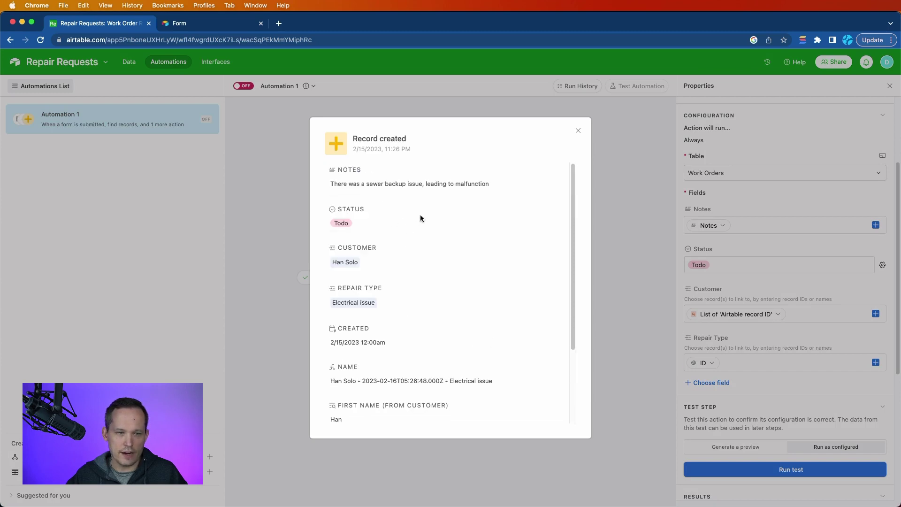
scroll(418, 223, down, 4)
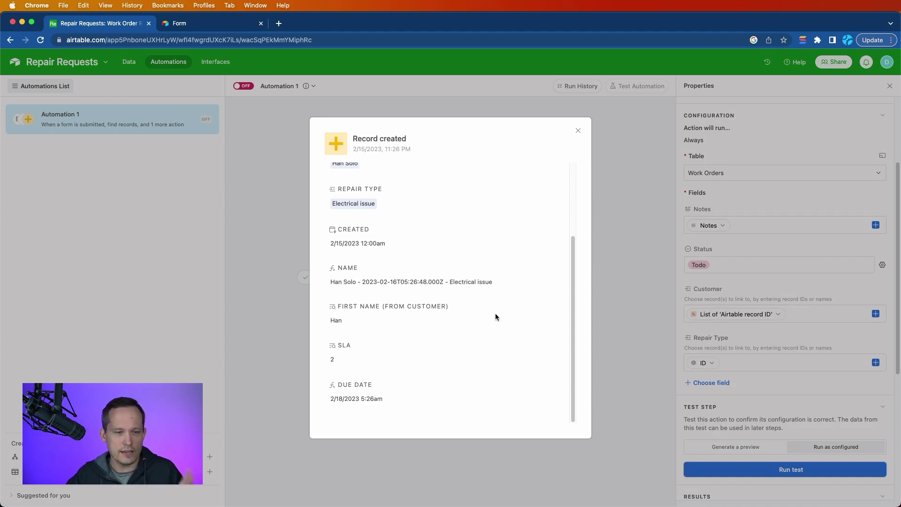
scroll(495, 309, up, 3)
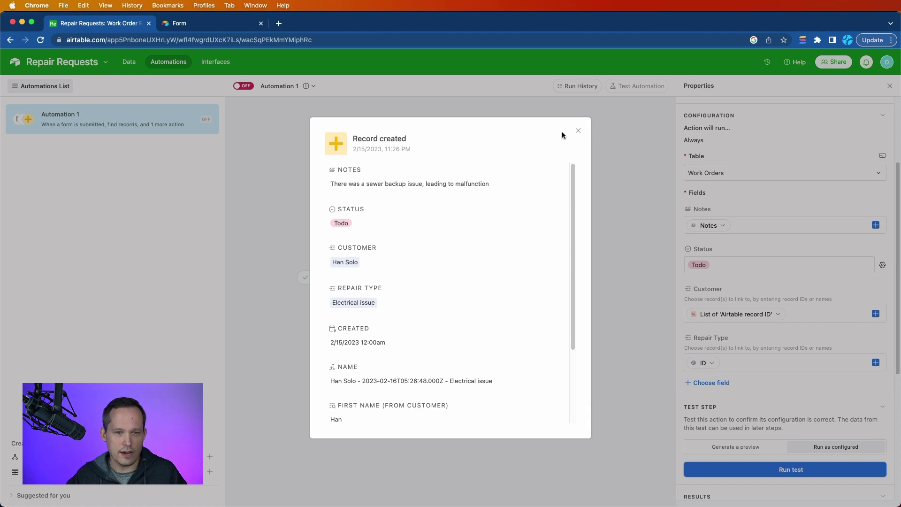
click(577, 130)
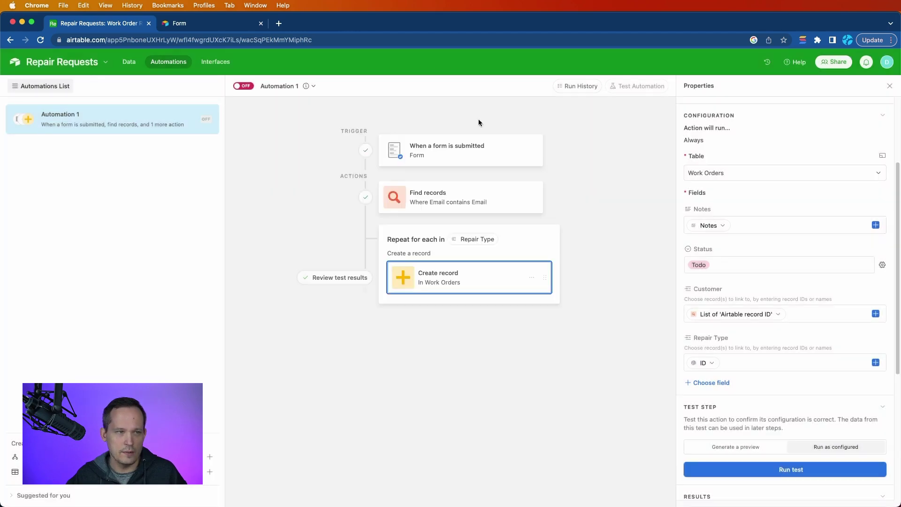
Step: Switch the automation ON when leaving it for the Data view
click(128, 63)
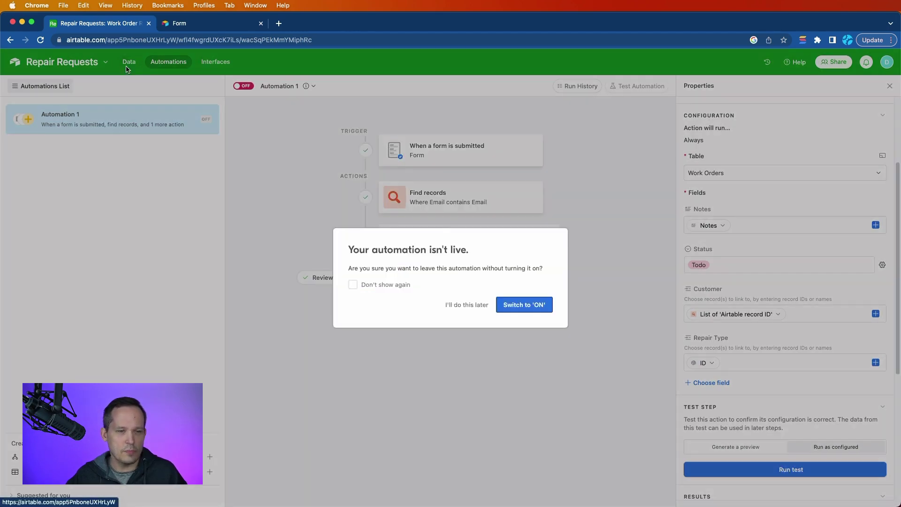
click(506, 306)
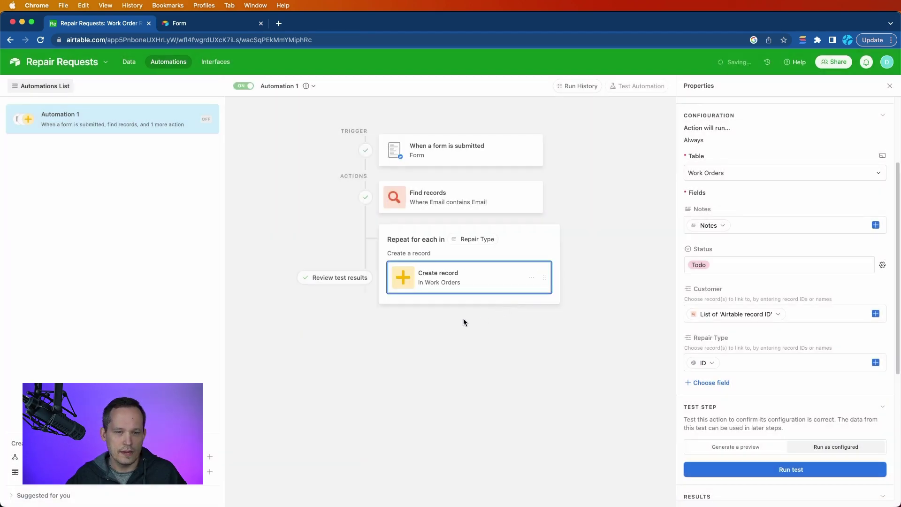
click(129, 63)
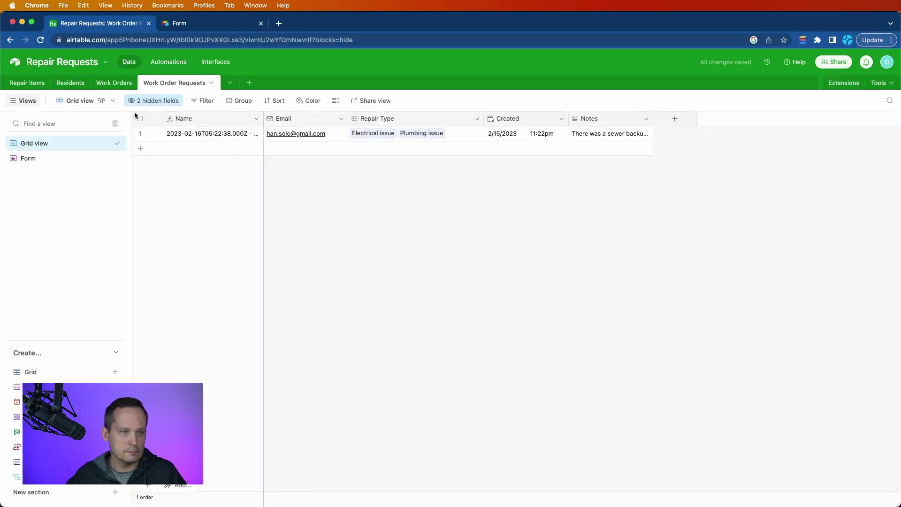
Step: Check Work Orders, close the form browser tab, and return to Work Order Requests
click(114, 83)
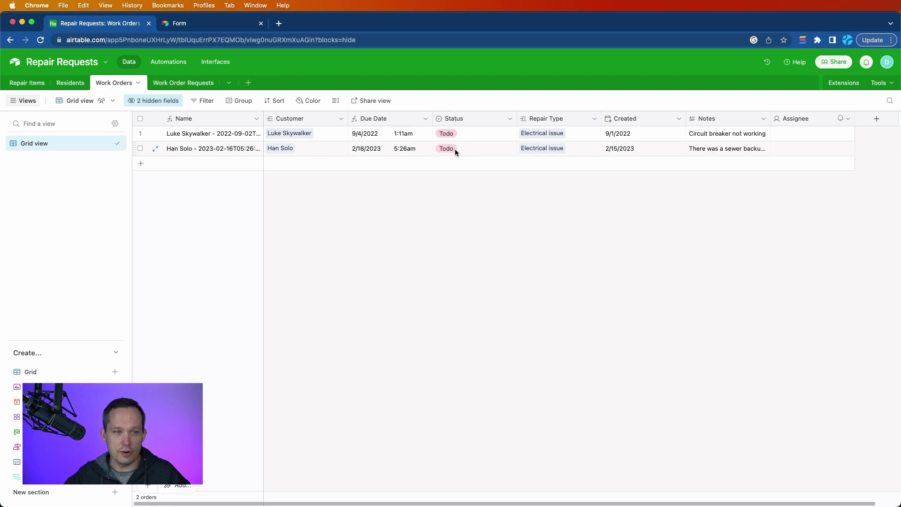
click(261, 23)
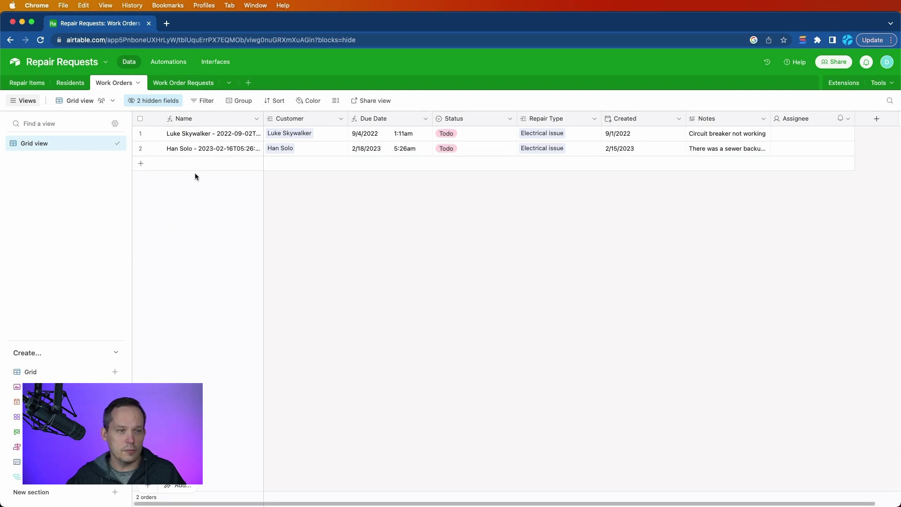
click(183, 84)
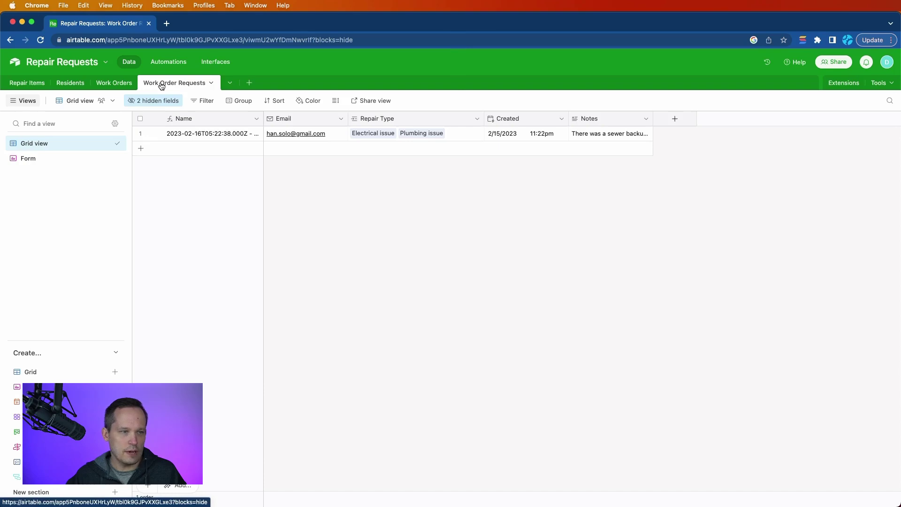
Step: Open the live public form from the Form view and enter the requester's e-mail address
click(64, 157)
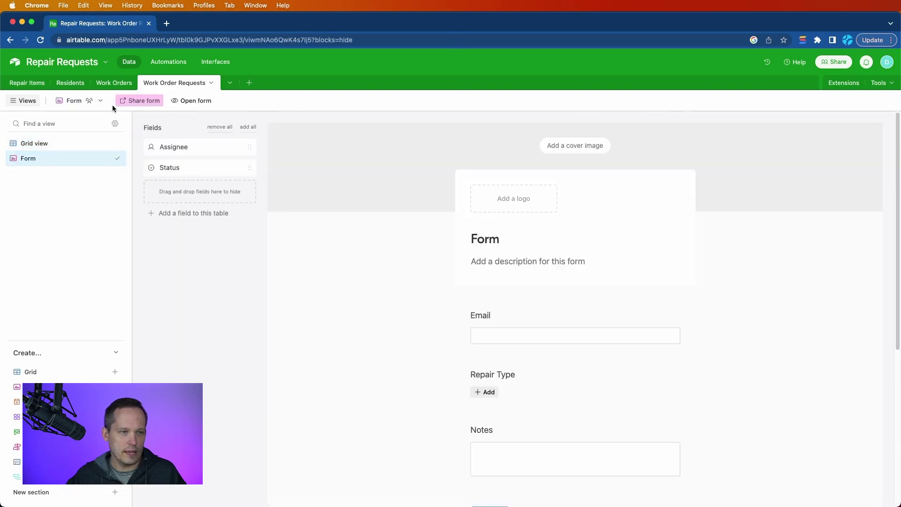
click(182, 101)
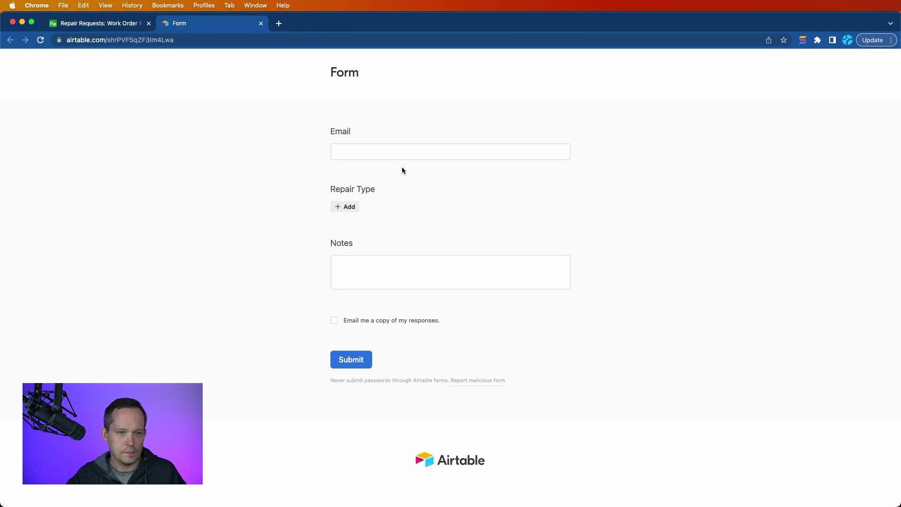
click(386, 152)
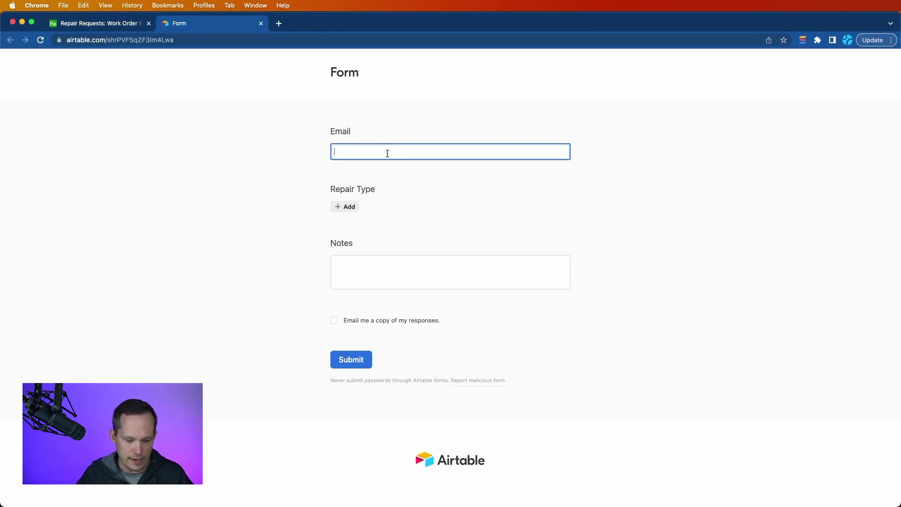
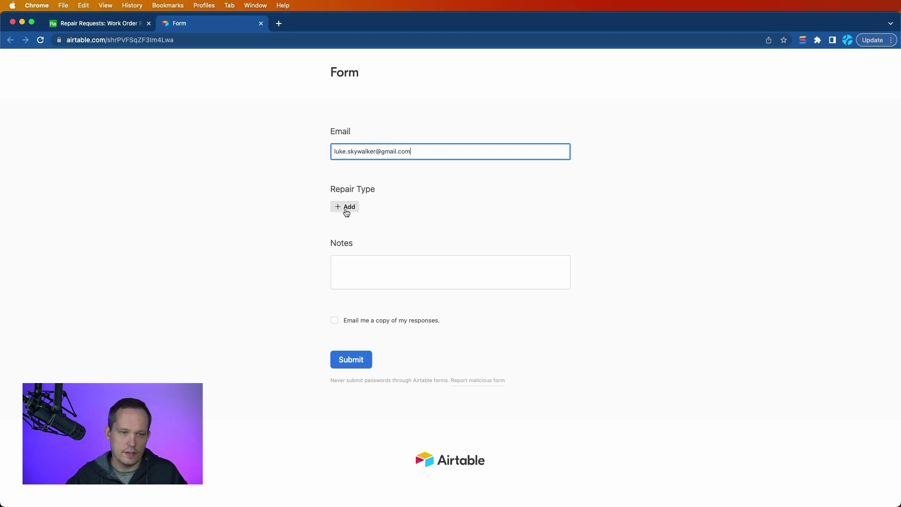
Step: Choose Lightbulb replacement and Electrical issue as repair types, add note 'Test issue', and submit
click(346, 207)
click(374, 119)
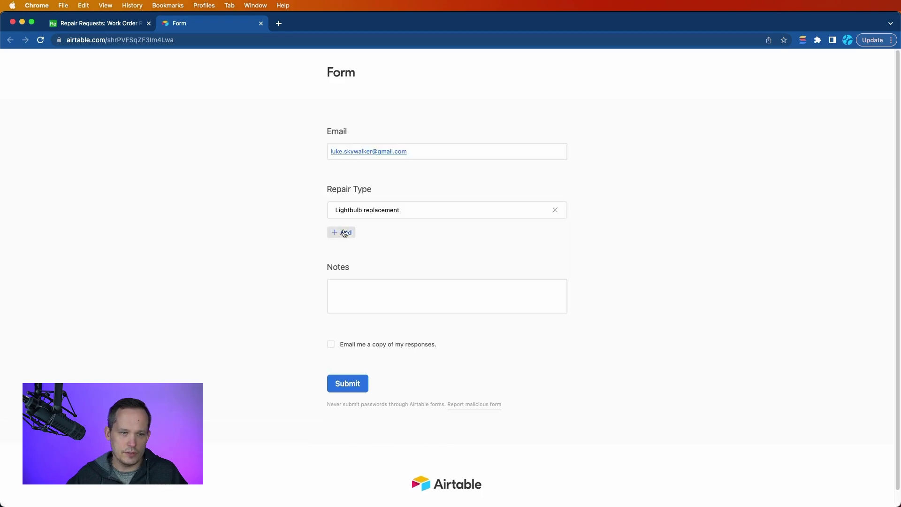
click(344, 235)
click(362, 147)
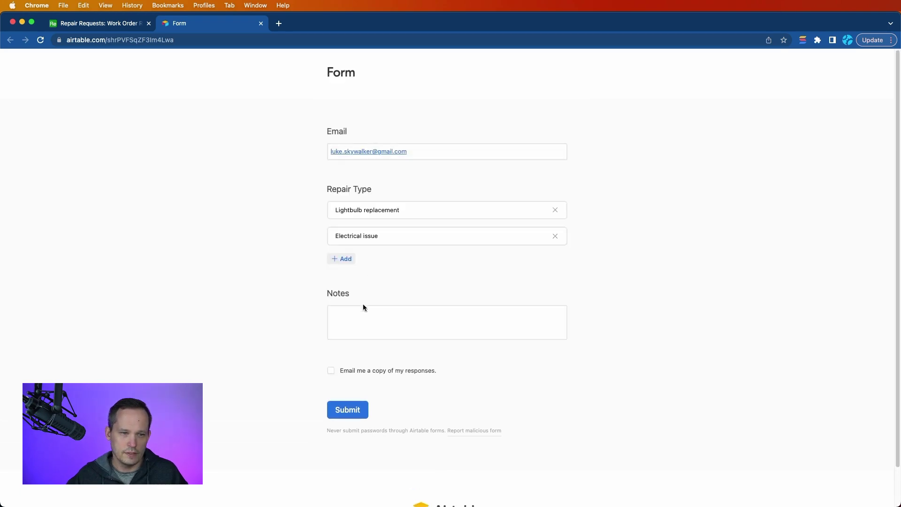
click(365, 311)
text(Test)
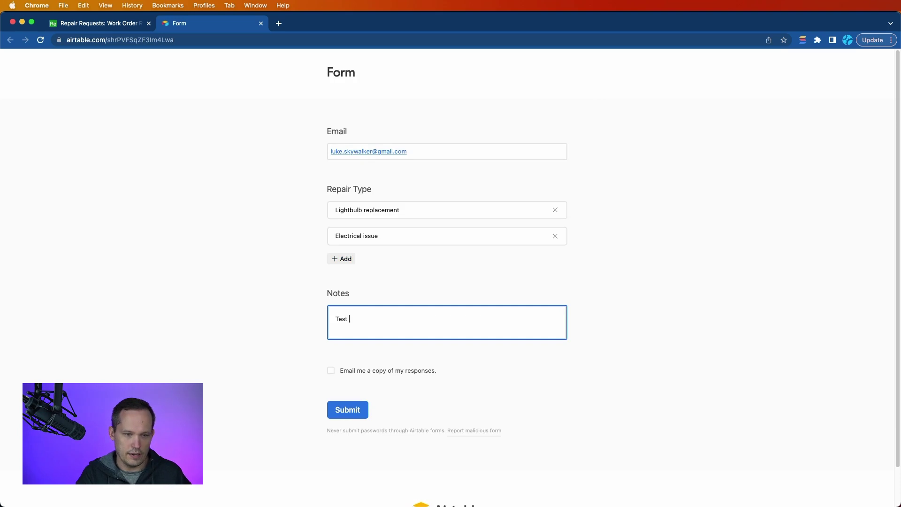
text( issue)
click(355, 410)
Step: Check Work Orders for the new Todo Electrical issue and Lightbulb replacement orders noted 'Test issue'
click(121, 24)
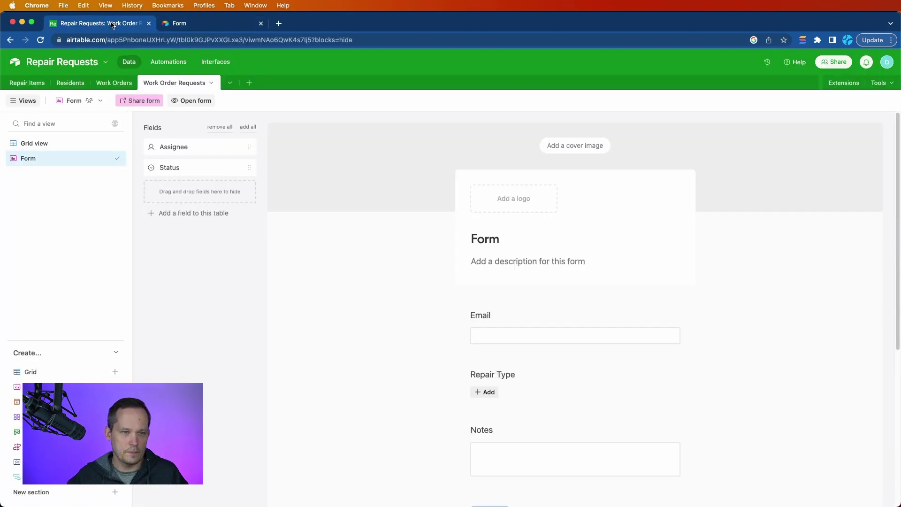
click(114, 83)
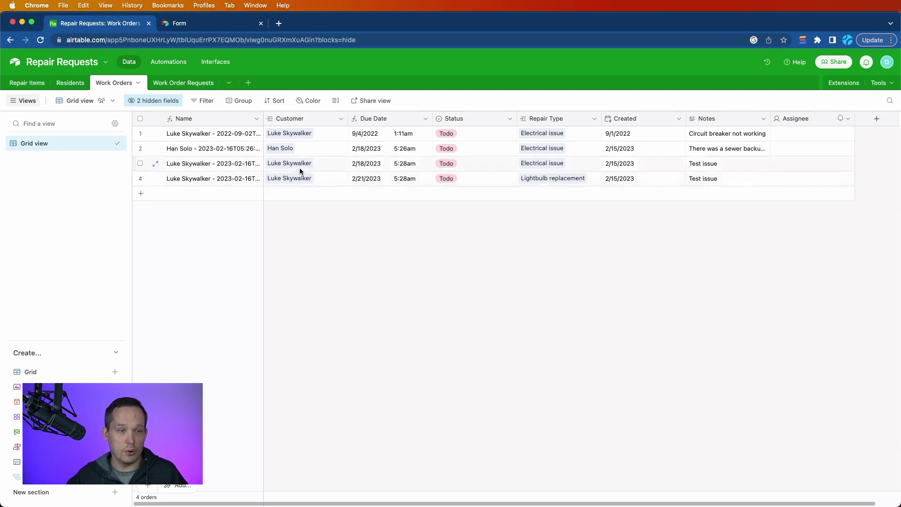
scroll(323, 177, right, 1)
scroll(323, 177, right, 1)
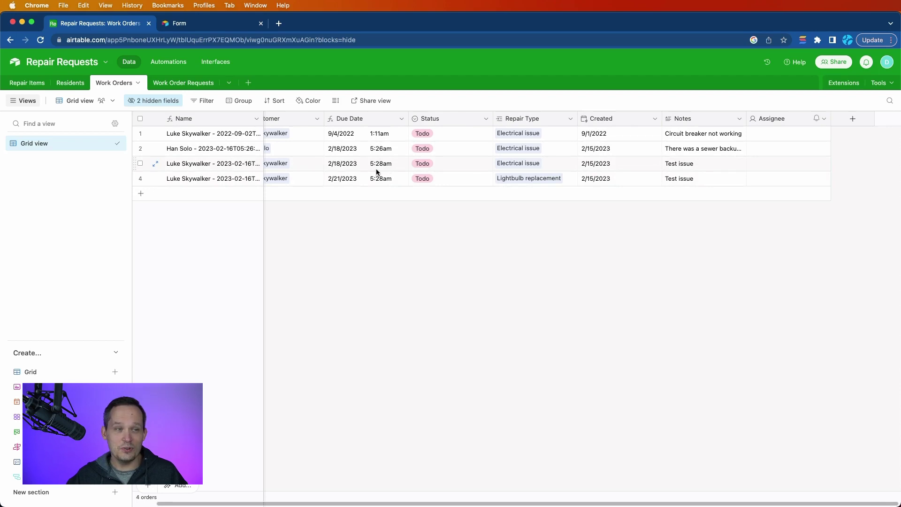
click(31, 84)
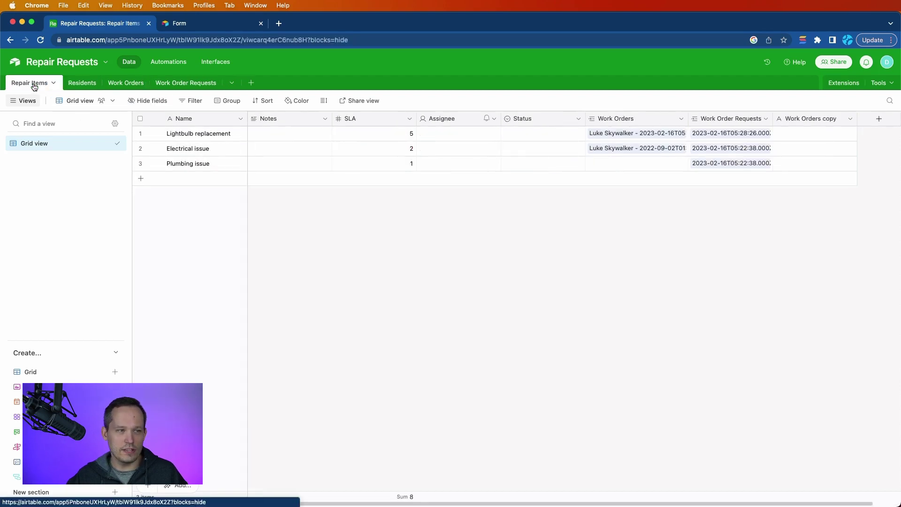
click(114, 84)
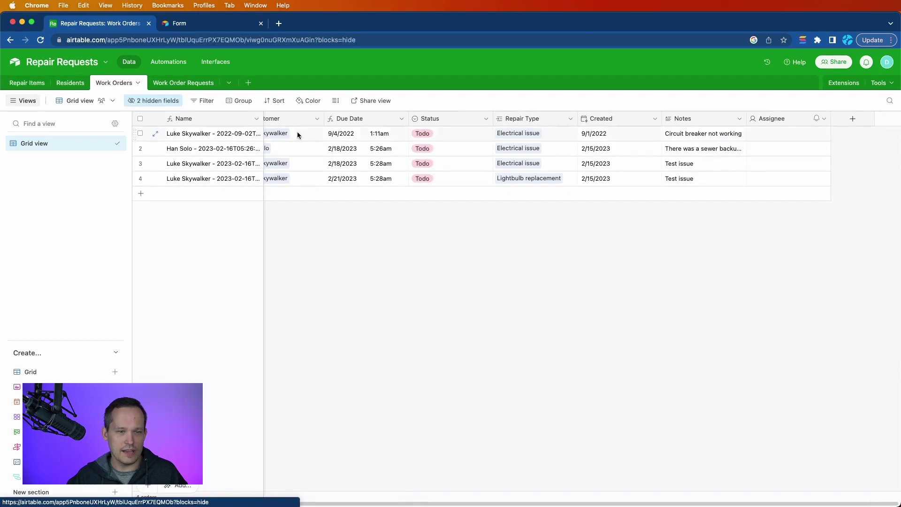